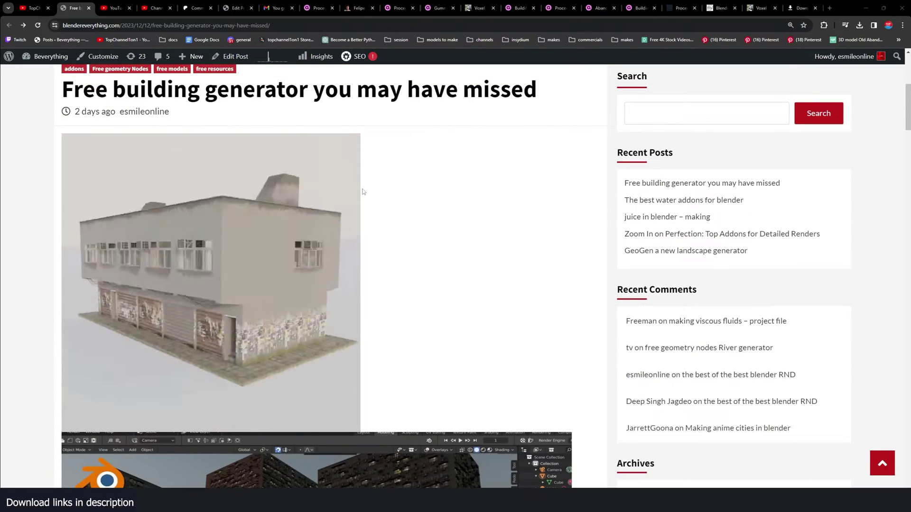
Step: Browse the free building generator post and the draft "Free building generators from 2023", looking through the listed generators
{"action": "scroll", "coordinate": [363, 191], "scroll_direction": "down", "scroll_amount": 7}
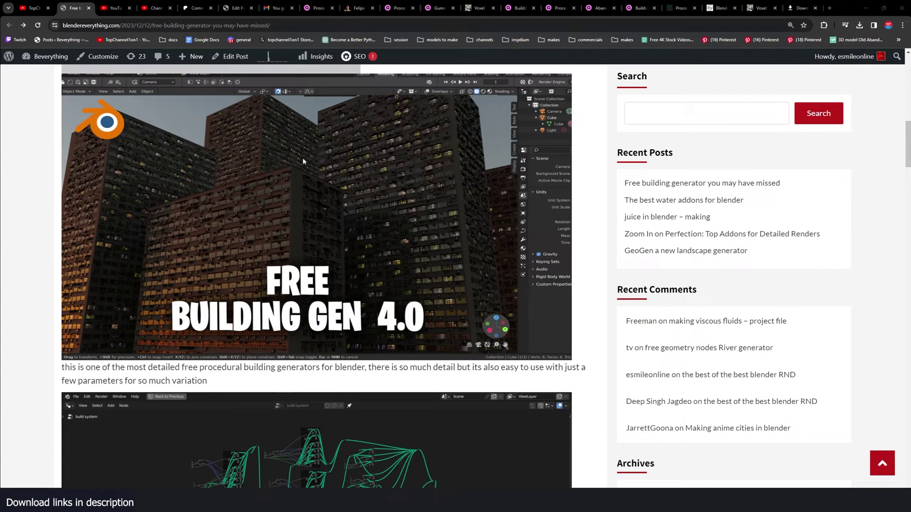
{"action": "scroll", "coordinate": [209, 143], "scroll_direction": "up", "scroll_amount": 4}
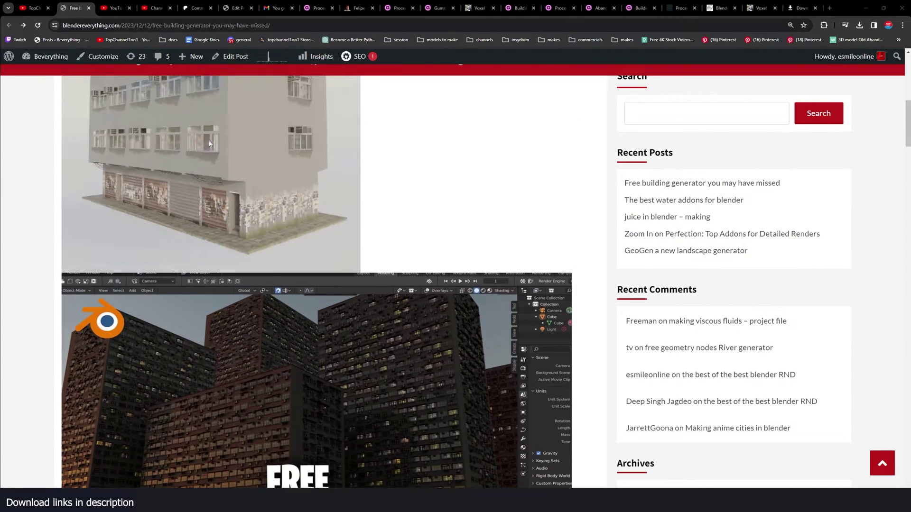
{"action": "left_click", "coordinate": [236, 8]}
{"action": "scroll", "coordinate": [626, 187], "scroll_direction": "down", "scroll_amount": 10}
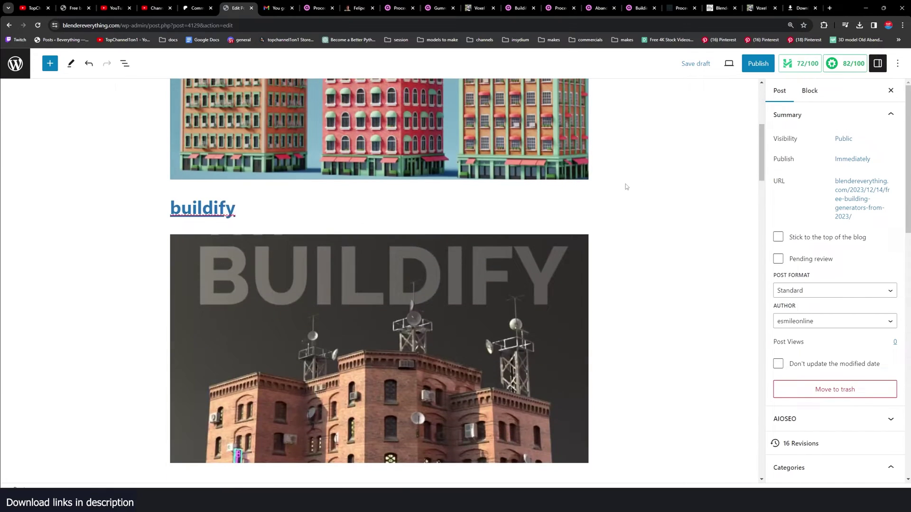
{"action": "scroll", "coordinate": [592, 260], "scroll_direction": "down", "scroll_amount": 10}
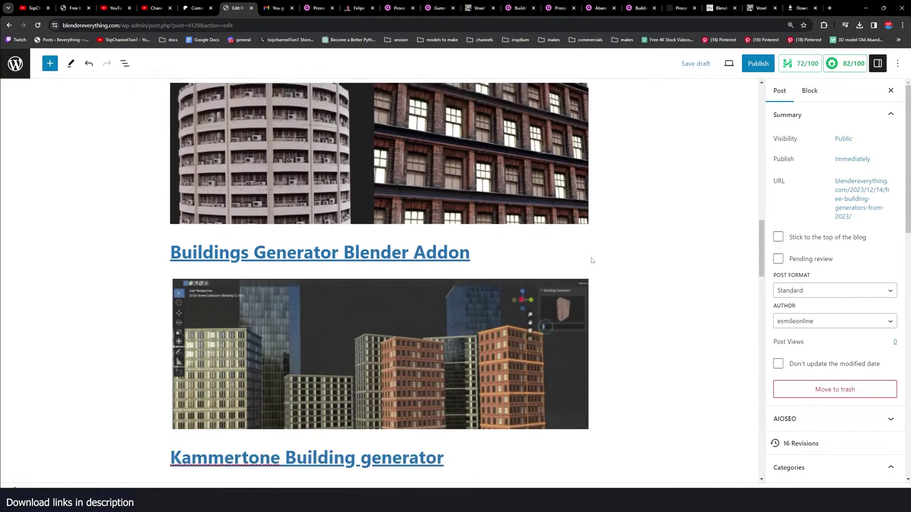
{"action": "scroll", "coordinate": [592, 260], "scroll_direction": "down", "scroll_amount": 6}
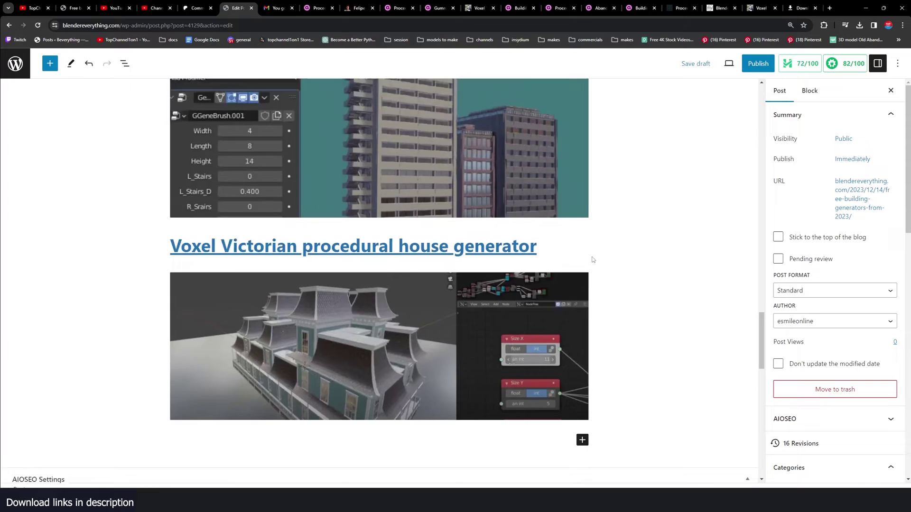
{"action": "scroll", "coordinate": [592, 260], "scroll_direction": "up", "scroll_amount": 15}
{"action": "scroll", "coordinate": [592, 261], "scroll_direction": "up", "scroll_amount": 10}
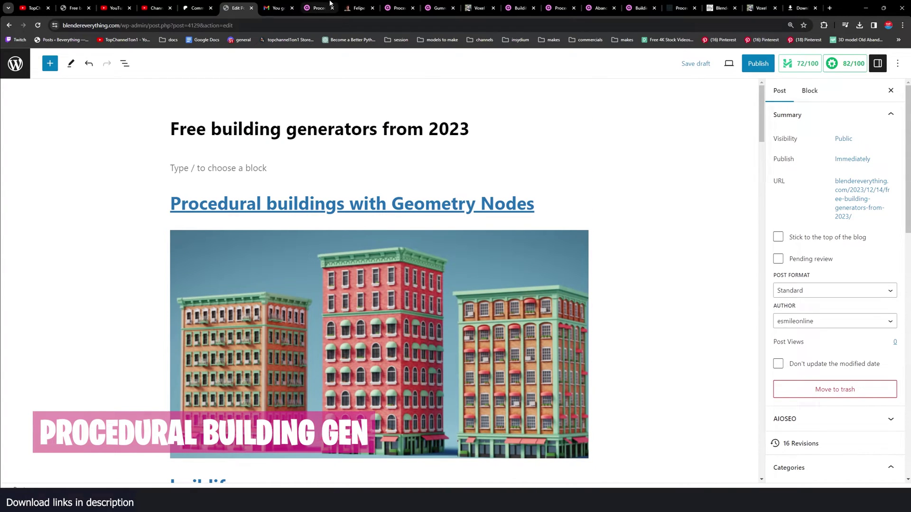
Step: Open the Gumroad listing and the download page for Procedural buildings with Geometry Nodes
{"action": "left_click", "coordinate": [359, 7]}
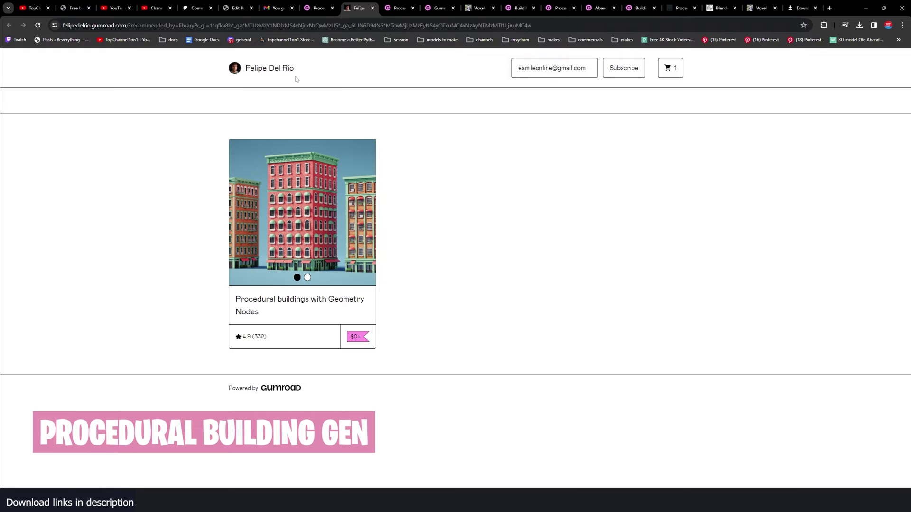
{"action": "left_click", "coordinate": [335, 4]}
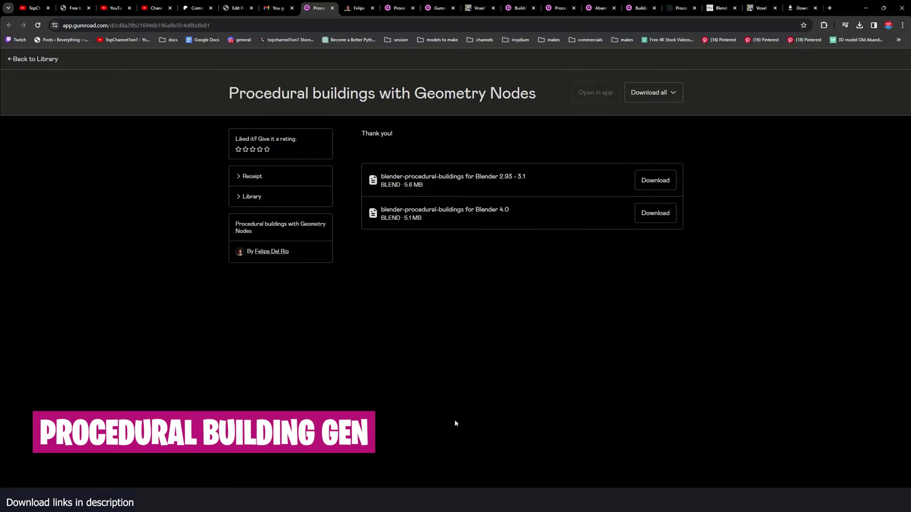
{"action": "left_click", "coordinate": [472, 458]}
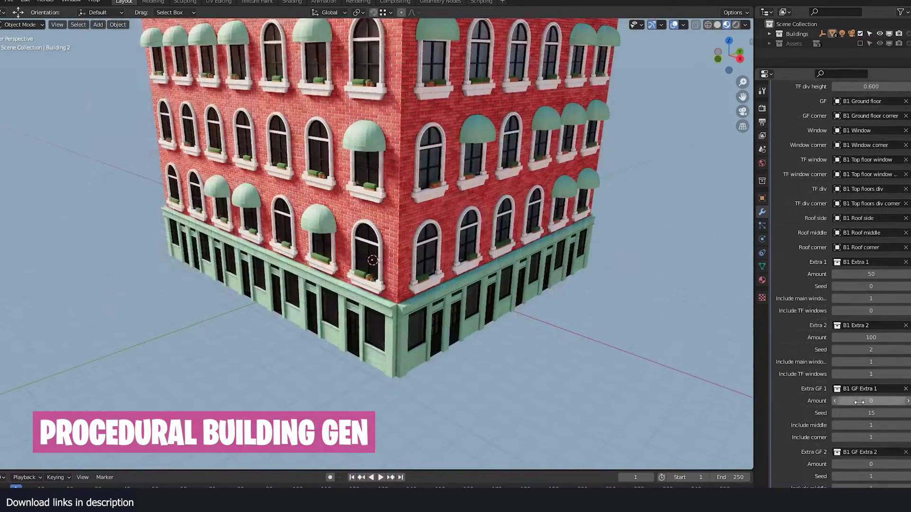
Step: In Blender, set the Extra GF 1 and Extra GF 2 amounts of the procedural building to 50 each
{"action": "left_click_drag", "start_coordinate": [871, 401], "coordinate": [823, 400]}
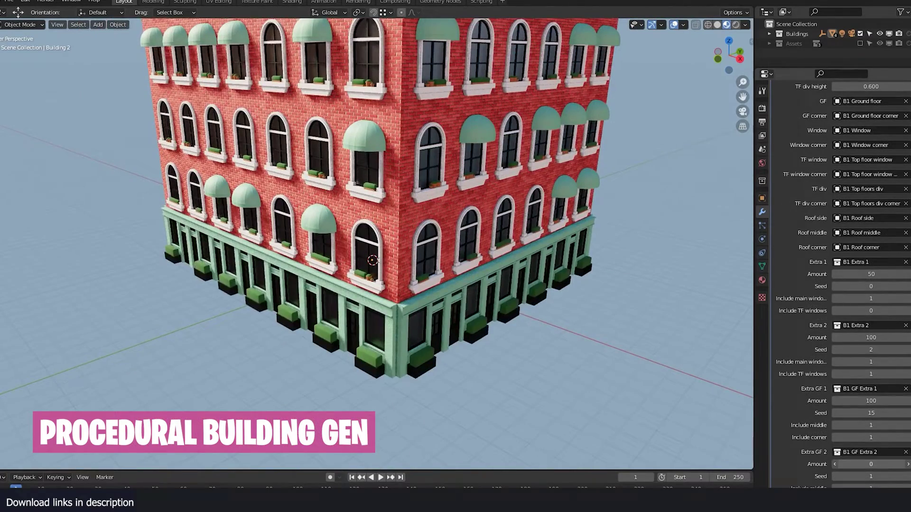
{"action": "left_click_drag", "start_coordinate": [871, 464], "coordinate": [892, 464]}
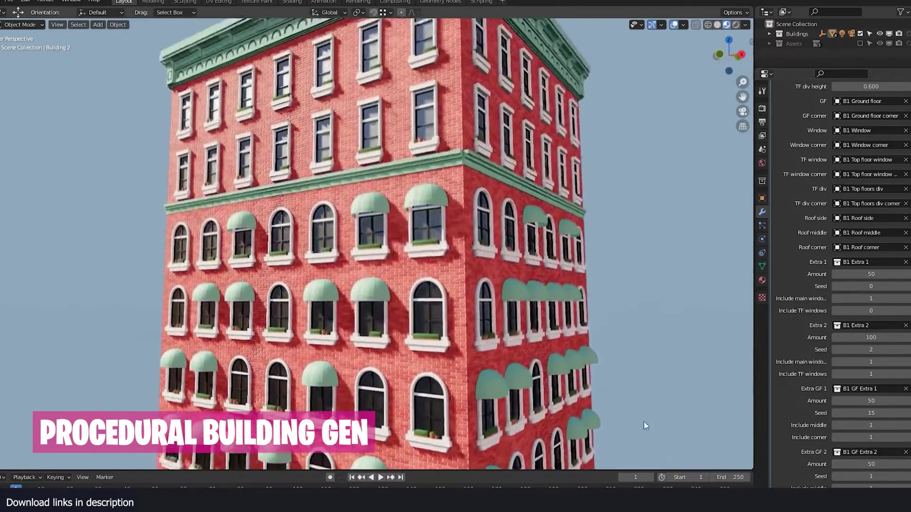
Step: Assign B2 Ground floor corner as the building's GF corner and B2 Window as its window module
{"action": "left_click", "coordinate": [864, 264]}
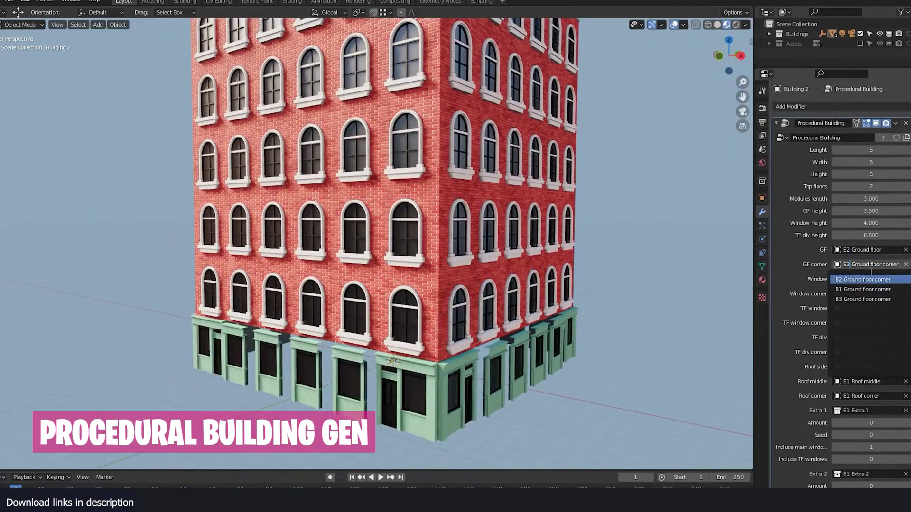
{"action": "left_click", "coordinate": [863, 280]}
{"action": "left_click", "coordinate": [863, 280]}
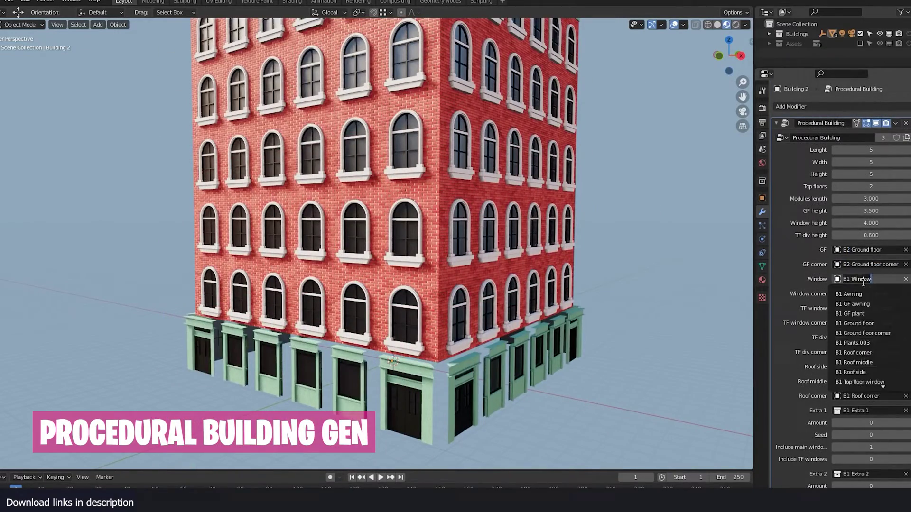
{"action": "left_click", "coordinate": [861, 295]}
{"action": "left_click", "coordinate": [861, 294]}
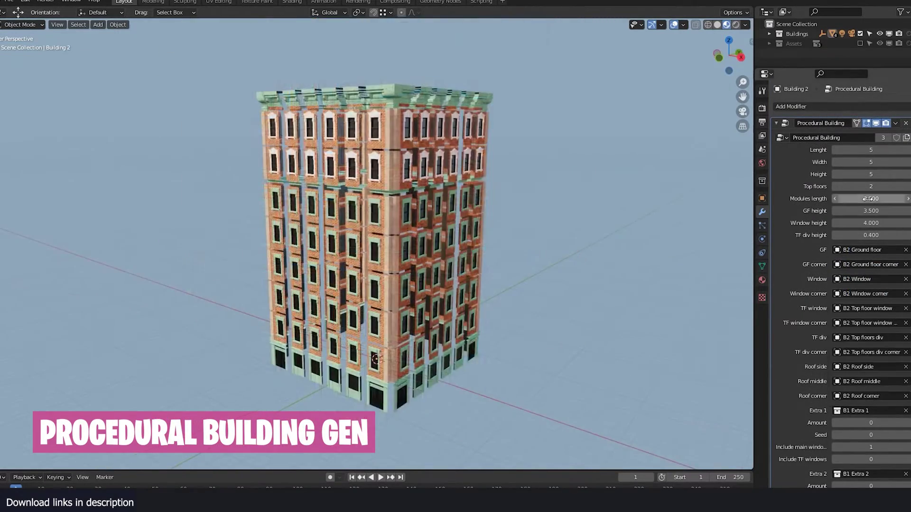
Step: Reduce the building's modules length to 2.000 and lower its window height to close the gaps between modules
{"action": "left_click_drag", "start_coordinate": [863, 198], "coordinate": [868, 199]}
{"action": "key", "text": "BackSpace"}
{"action": "key", "text": "BackSpace"}
{"action": "key", "text": "BackSpace"}
{"action": "type", "text": "3.8"}
{"action": "key", "text": "Return"}
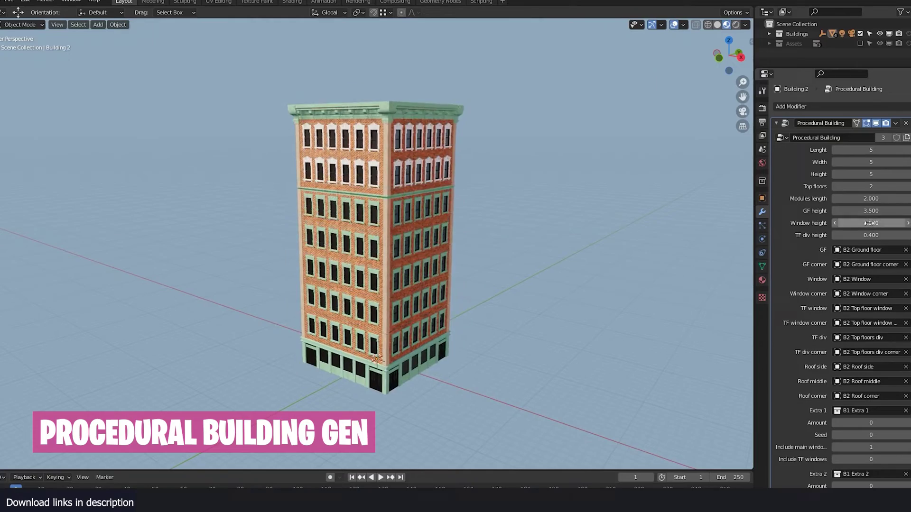
{"action": "middle_click_drag", "start_coordinate": [360, 304], "coordinate": [340, 328]}
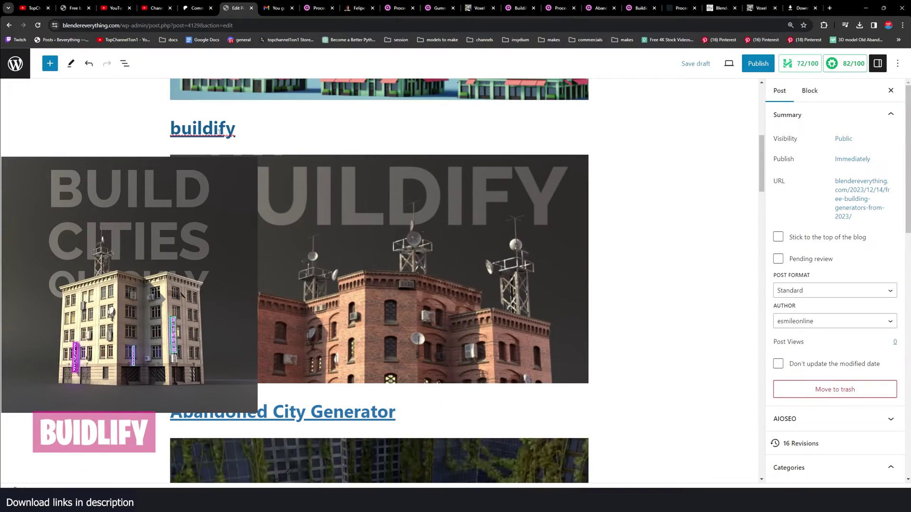
Step: Switch to the browser and open the Buildify 1.0 Gumroad page from the blog draft to look through it
{"action": "left_click", "coordinate": [227, 134]}
{"action": "left_click", "coordinate": [204, 152]}
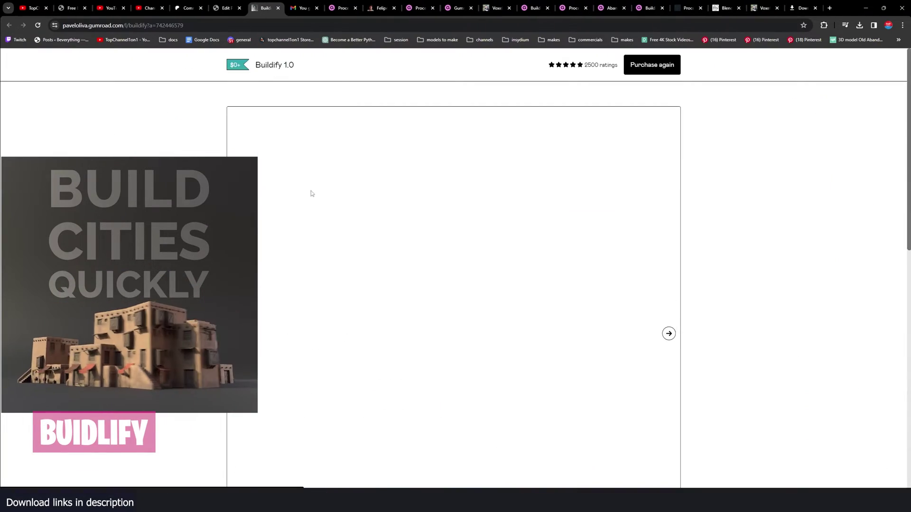
{"action": "scroll", "coordinate": [299, 297], "scroll_direction": "down", "scroll_amount": 5}
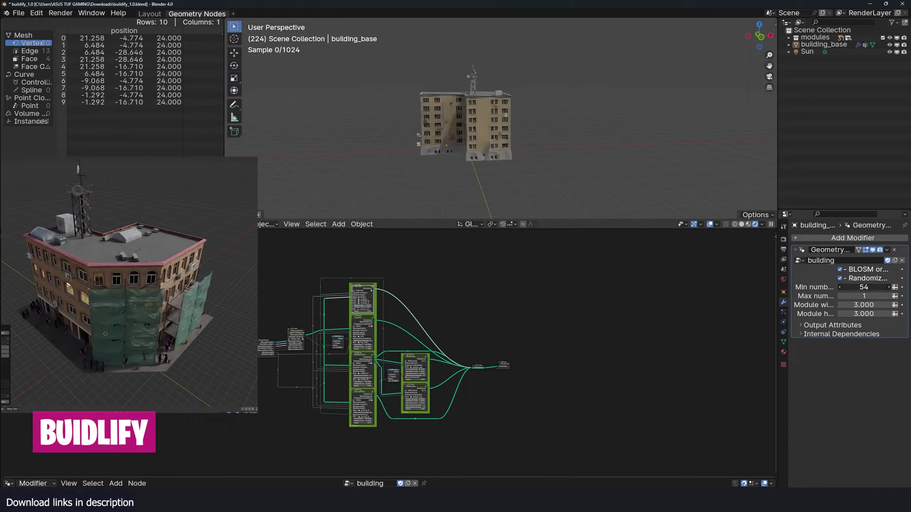
Step: In the Buildify file in Blender, set the building's maximum number to 0 and place a duplicate of it further along the X axis
{"action": "left_click_drag", "start_coordinate": [850, 297], "coordinate": [844, 296]}
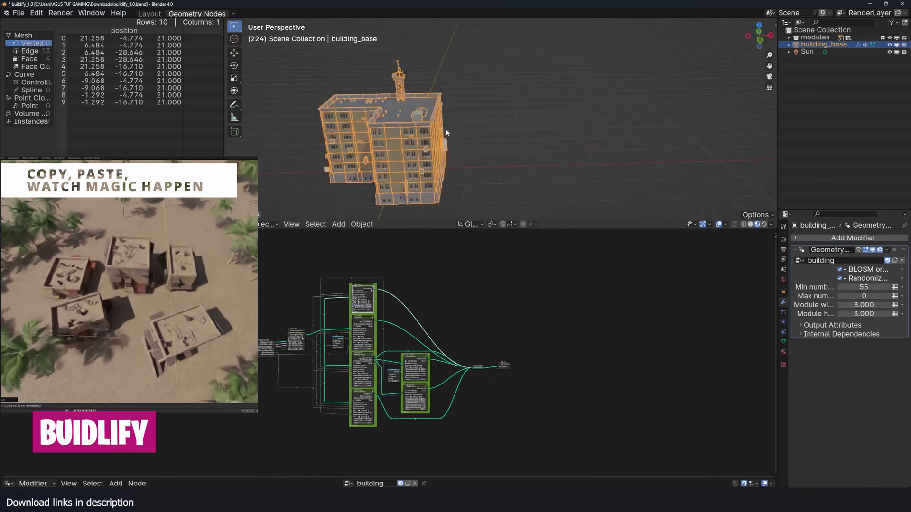
{"action": "key", "text": "shift+d"}
{"action": "key", "text": "x"}
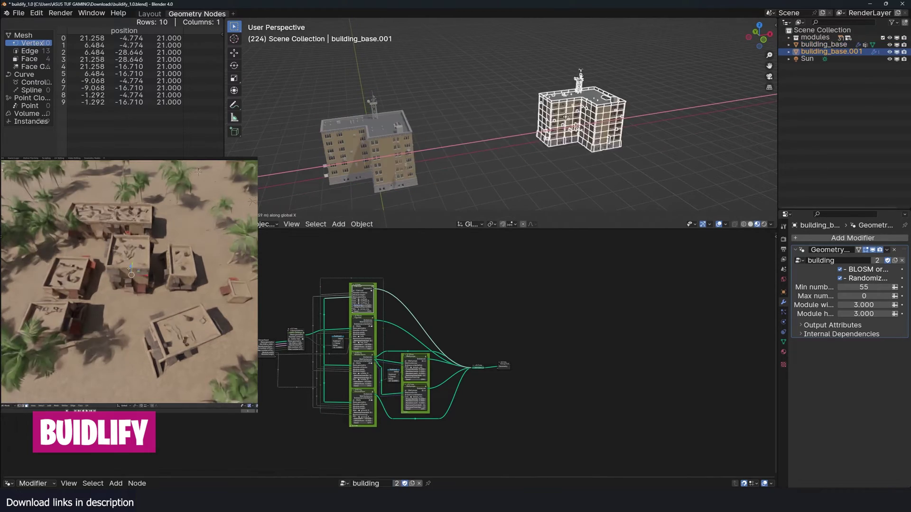
{"action": "left_click", "coordinate": [517, 127]}
Step: Edit the duplicated building's base mesh and extrude one of its sides 14.362 m along the X axis
{"action": "key", "text": "Tab"}
{"action": "scroll", "coordinate": [549, 154], "scroll_direction": "up", "scroll_amount": 2}
{"action": "key", "text": "shift+z"}
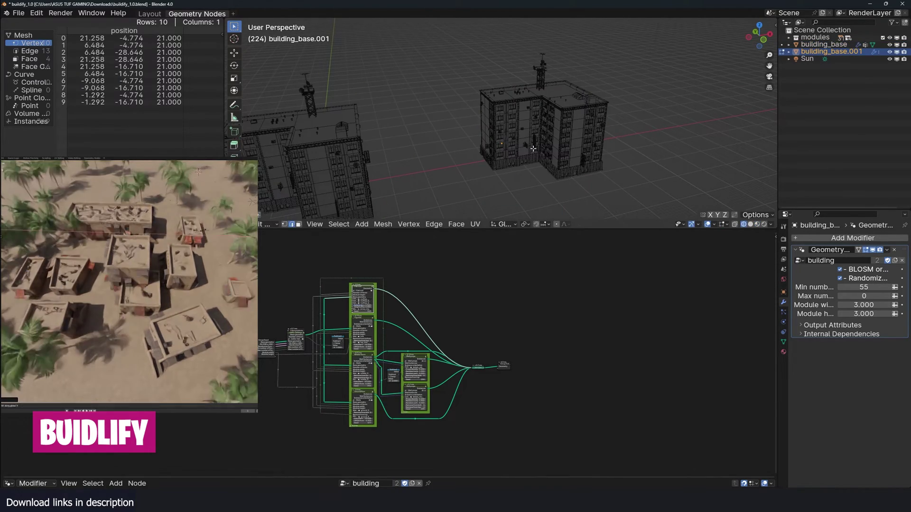
{"action": "key", "text": "shift+z"}
{"action": "middle_click_drag", "start_coordinate": [549, 151], "coordinate": [569, 95]}
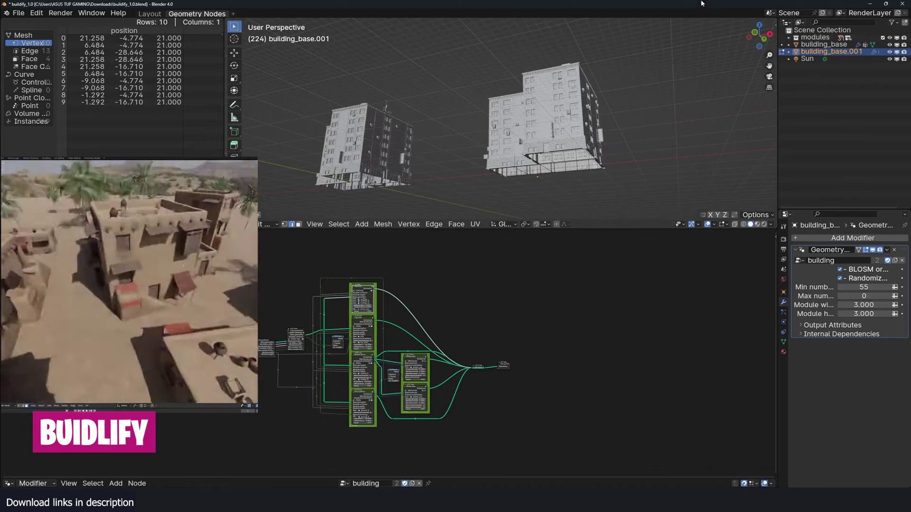
{"action": "key", "text": "z"}
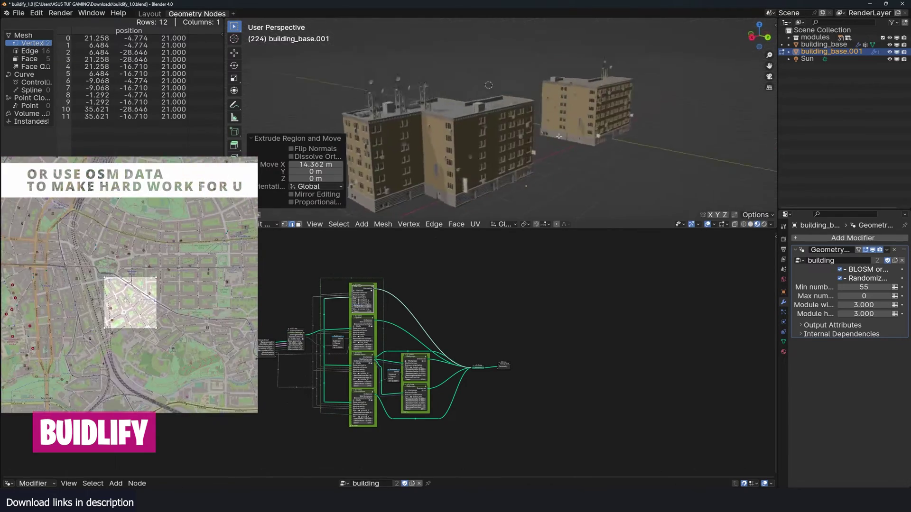
{"action": "middle_click_drag", "start_coordinate": [558, 136], "coordinate": [586, 133]}
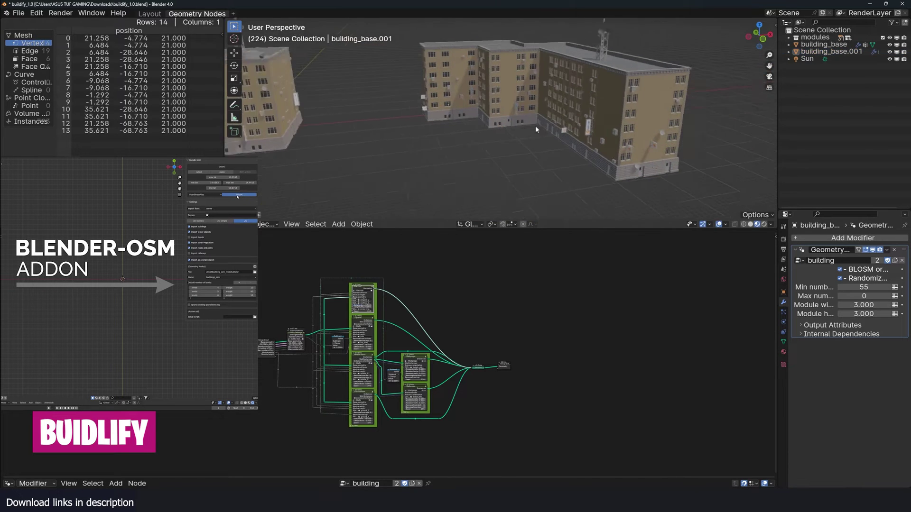
Step: Extrude the long wing's side wall along the X axis to thicken the wing, and return to Object Mode
{"action": "middle_click_drag", "start_coordinate": [536, 129], "coordinate": [604, 142]}
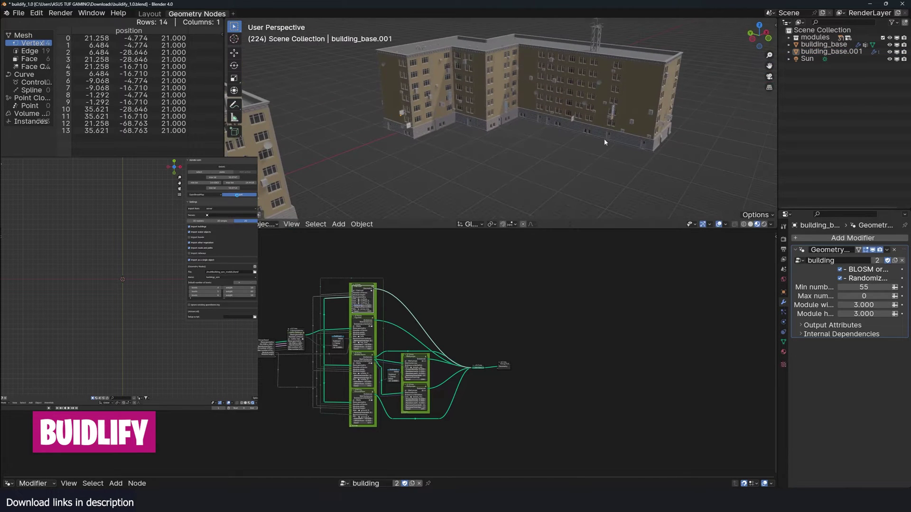
{"action": "key", "text": "e"}
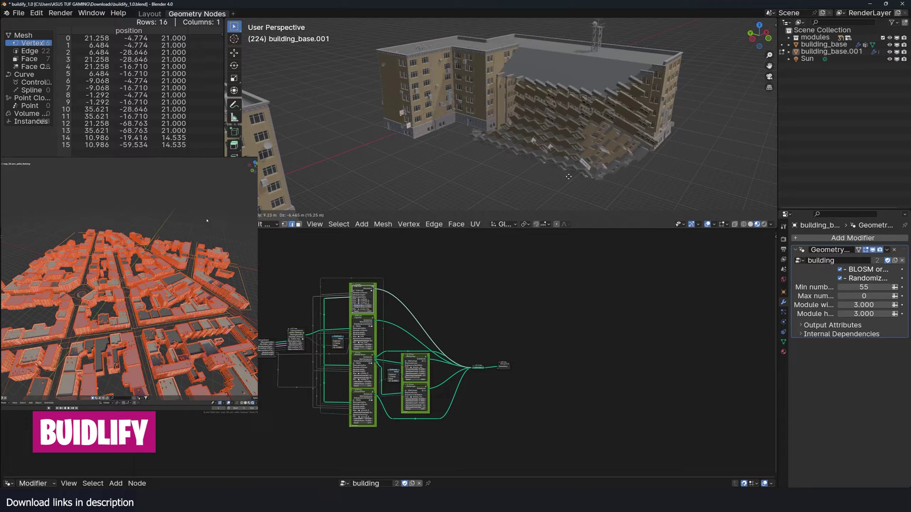
{"action": "key", "text": "y"}
{"action": "key", "text": "x"}
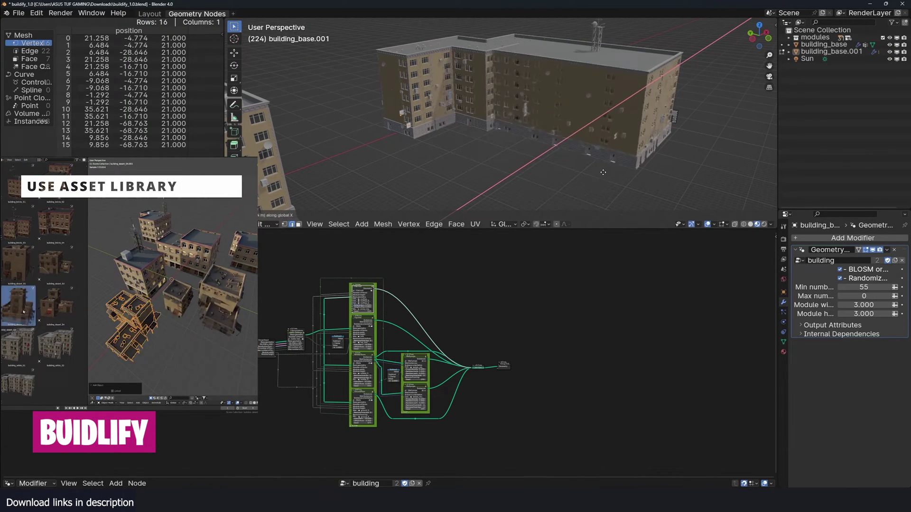
{"action": "left_click", "coordinate": [605, 171]}
{"action": "key", "text": "Tab"}
Step: Duplicate the original building and snap the copy to the 3D cursor on the extended building's roof
{"action": "key", "text": "shift+d"}
{"action": "left_click", "coordinate": [373, 183]}
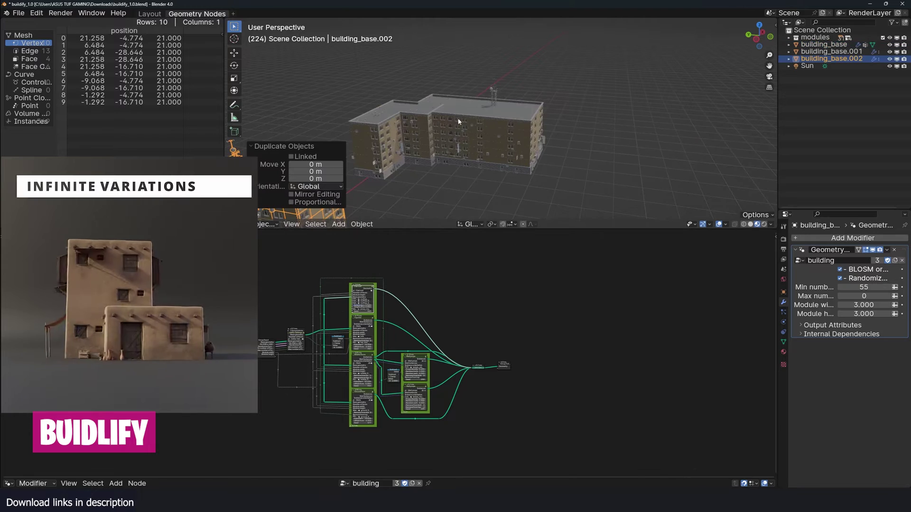
{"action": "key", "text": "shift+s"}
{"action": "left_click", "coordinate": [499, 71]}
{"action": "key", "text": "alt+a"}
{"action": "left_click", "coordinate": [518, 101]}
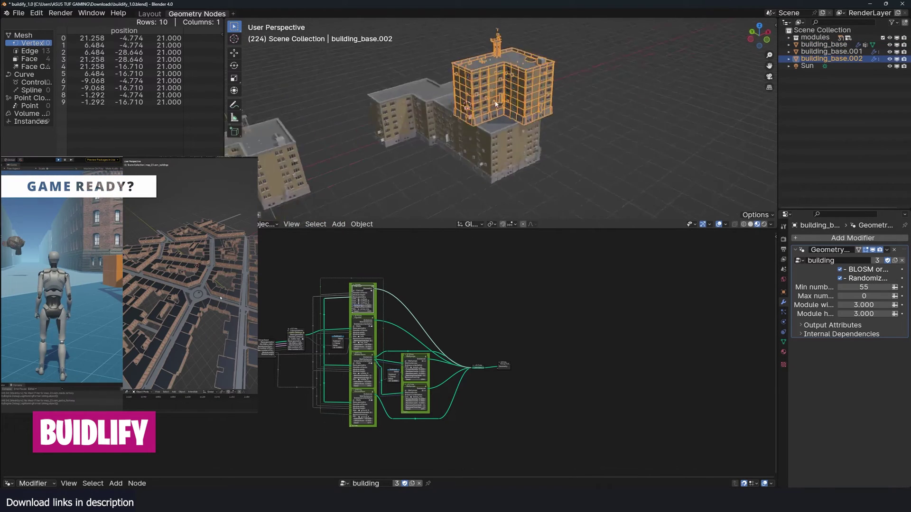
Step: Delete one wing from the stacked building's base mesh and move the remaining tower -6.1922 m in X and 5.6837 m in Y
{"action": "key", "text": "Tab"}
{"action": "middle_click_drag", "start_coordinate": [519, 101], "coordinate": [465, 95]}
{"action": "scroll", "coordinate": [449, 92], "scroll_direction": "up", "scroll_amount": 4}
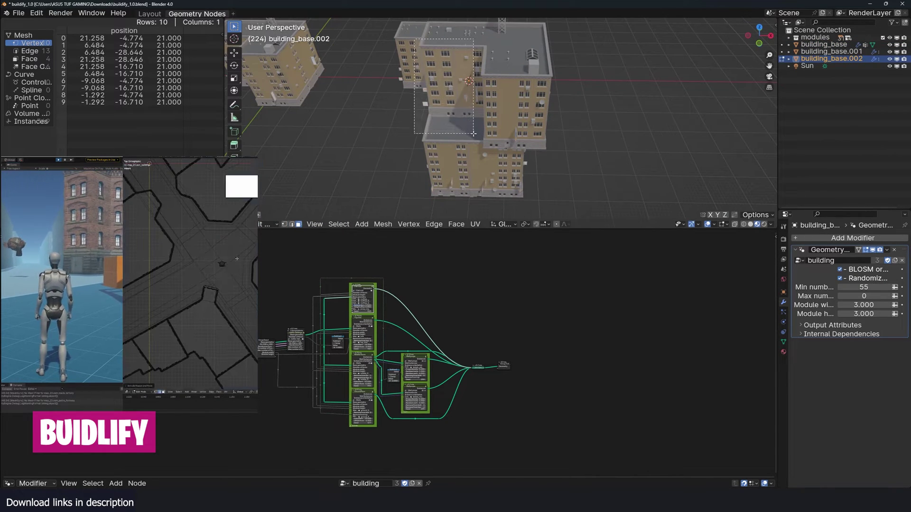
{"action": "key", "text": "x"}
{"action": "left_click", "coordinate": [446, 133]}
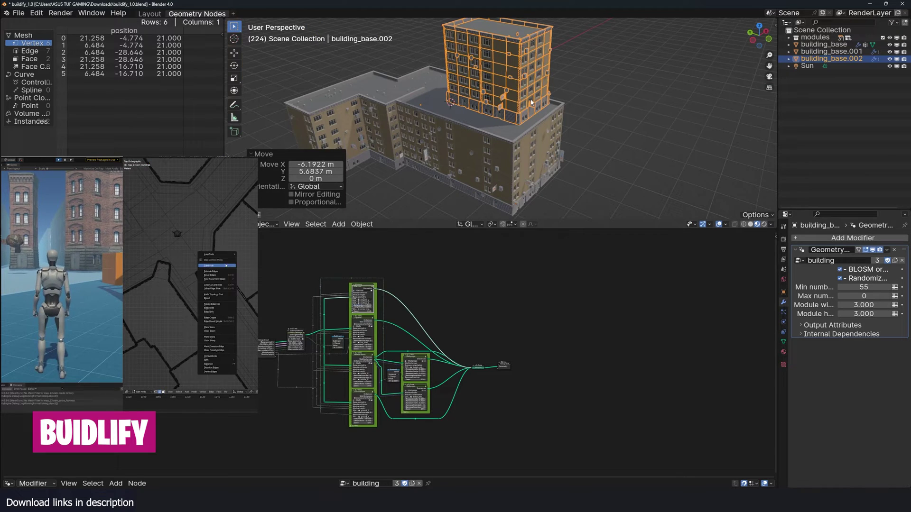
Step: Move the tower along the Z axis to seat it on the roof of the building below
{"action": "key", "text": "g"}
{"action": "key", "text": "z"}
{"action": "left_click", "coordinate": [531, 100]}
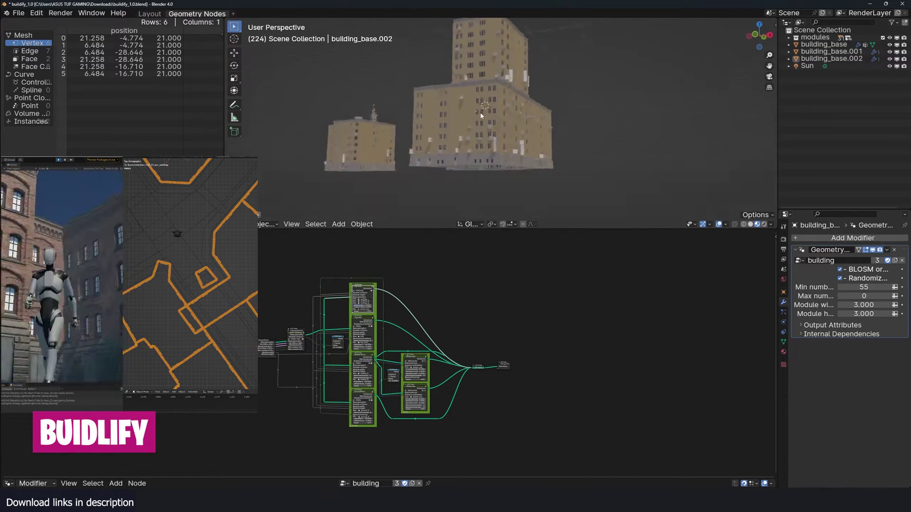
{"action": "mouse_move", "coordinate": [481, 115]}
{"action": "middle_mouse_down"}
{"action": "mouse_move", "coordinate": [677, 149]}
{"action": "mouse_move", "coordinate": [531, 117]}
{"action": "middle_mouse_up"}
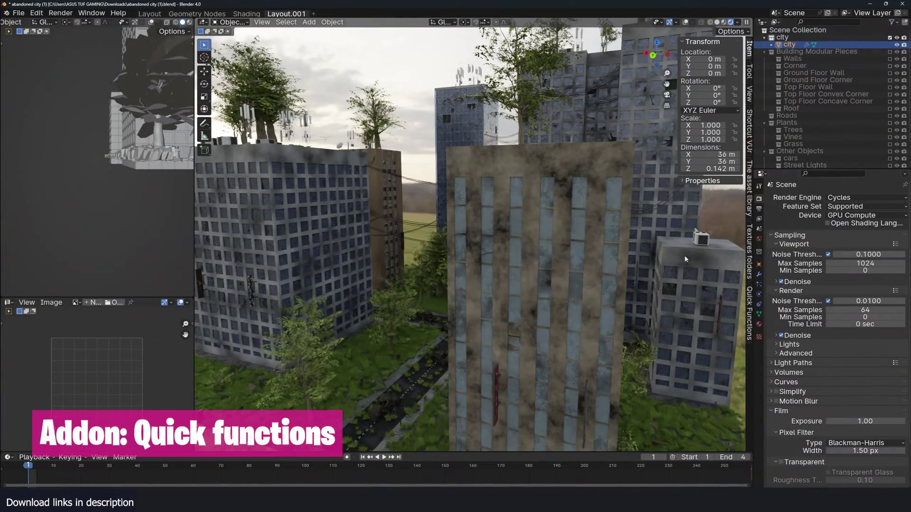
Step: In the abandoned city file, show the Quick Functions add-on tools and look around the city buildings
{"action": "left_click", "coordinate": [750, 327]}
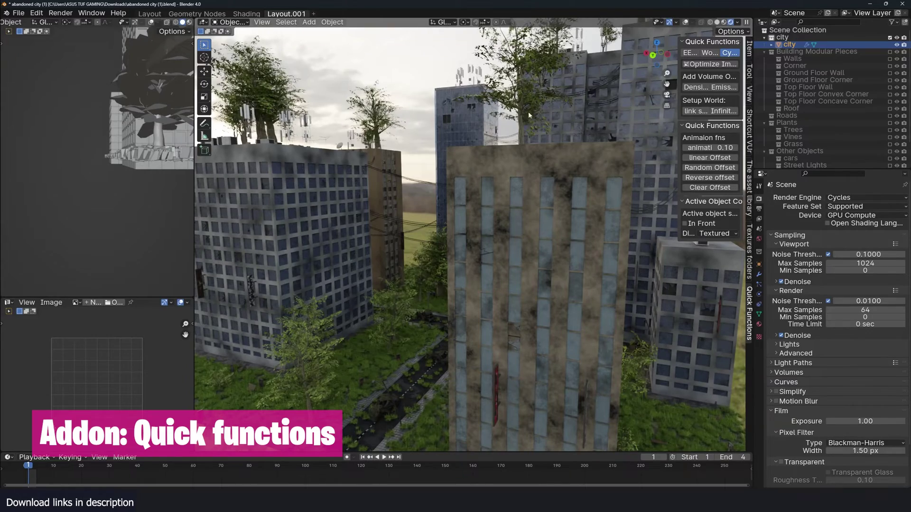
{"action": "middle_click_drag", "start_coordinate": [529, 115], "coordinate": [611, 129]}
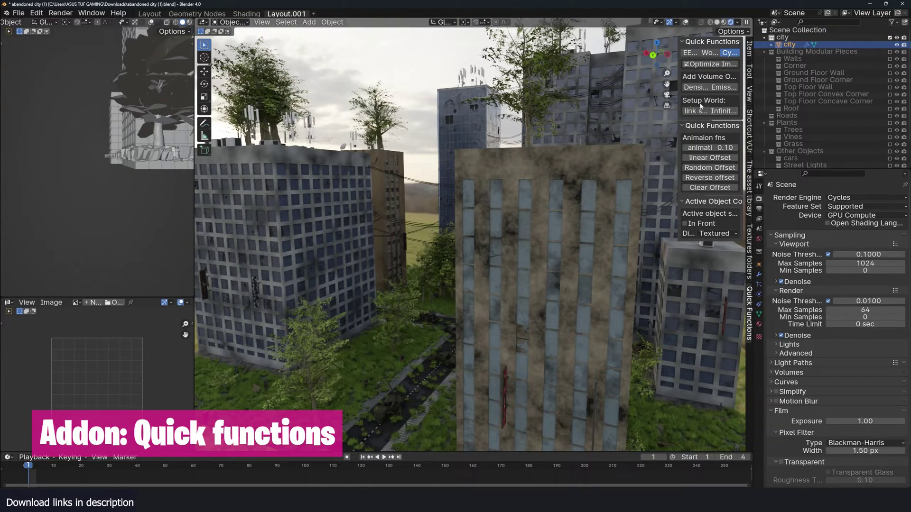
Step: Set up an infinite world with Quick Functions, set its sun energy to 0 and strength to 0.300, and show the viewport overlays
{"action": "left_click", "coordinate": [705, 113]}
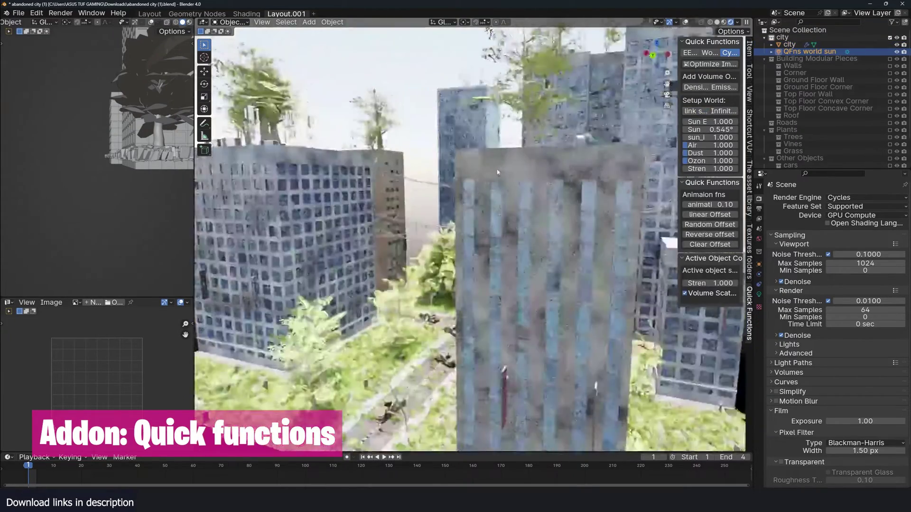
{"action": "middle_click_drag", "start_coordinate": [546, 161], "coordinate": [498, 172]}
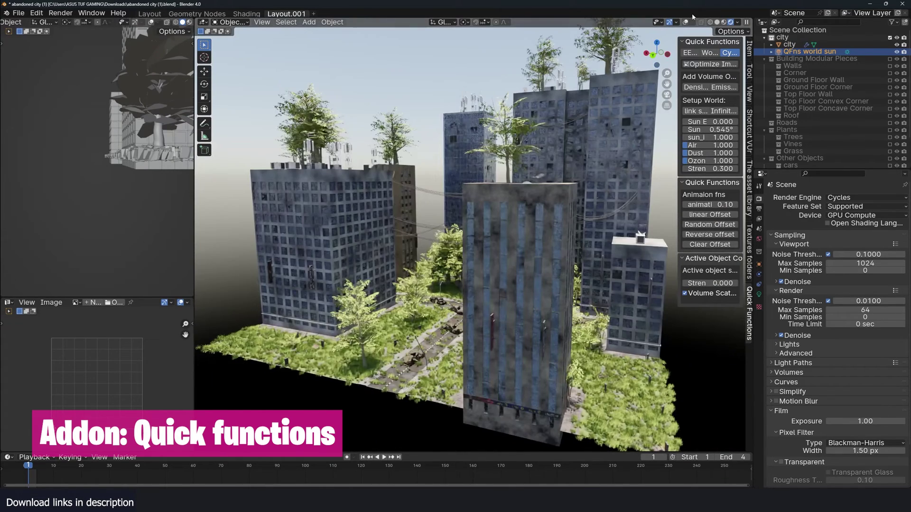
{"action": "left_click", "coordinate": [686, 22]}
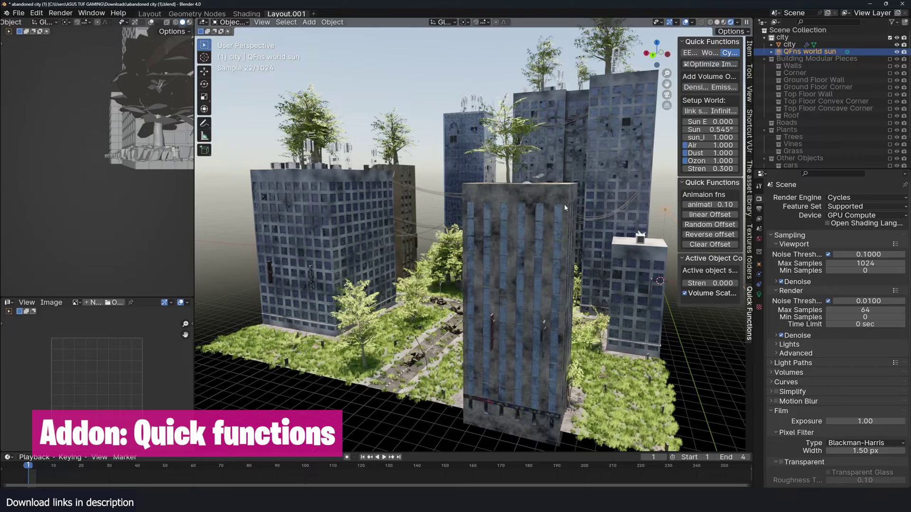
Step: Rotate the world sun freely with trackball rotation to change the direction of the city's lighting
{"action": "key", "text": "r"}
{"action": "key", "text": "r"}
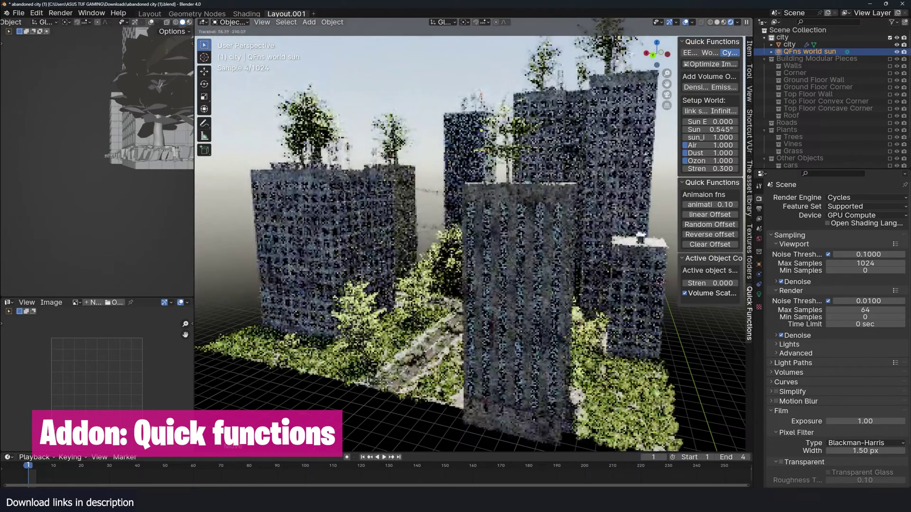
{"action": "key", "text": "Escape"}
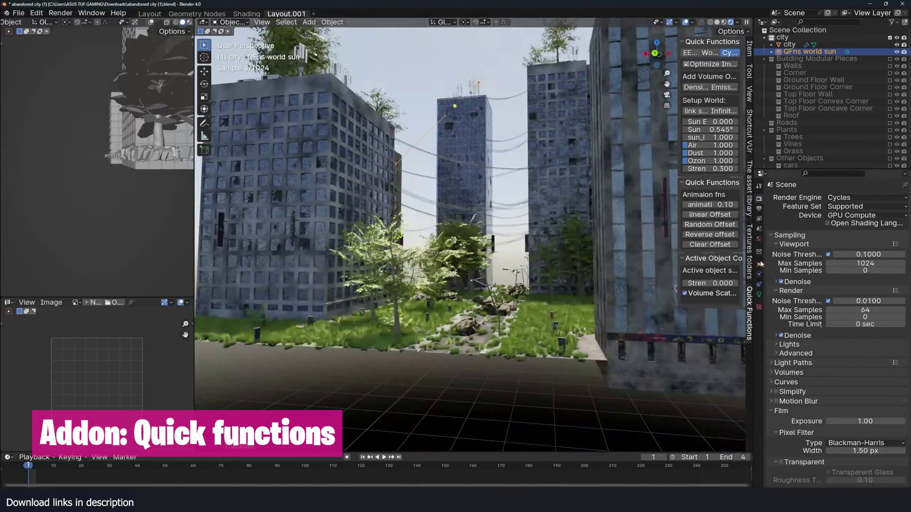
Step: Select the city object and collapse its City generation, Plant generation and Generation of other objects modifiers
{"action": "left_click", "coordinate": [474, 198]}
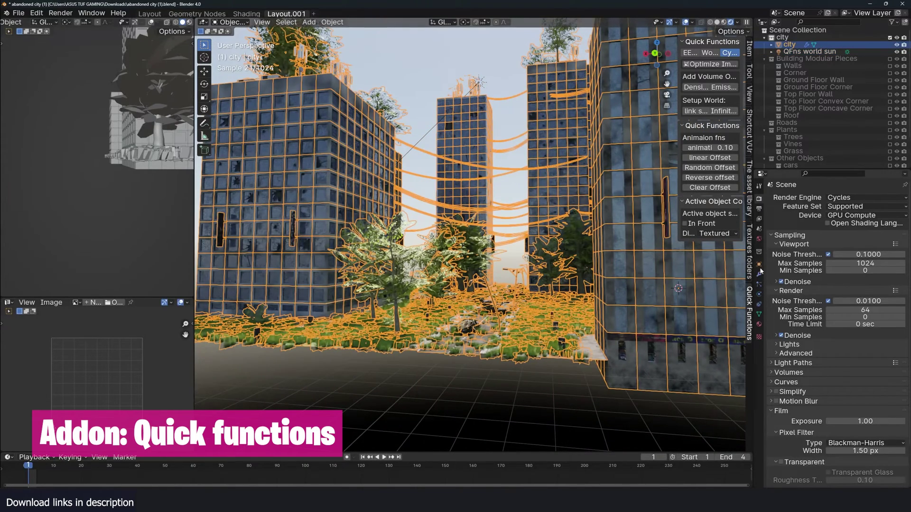
{"action": "left_click", "coordinate": [758, 279]}
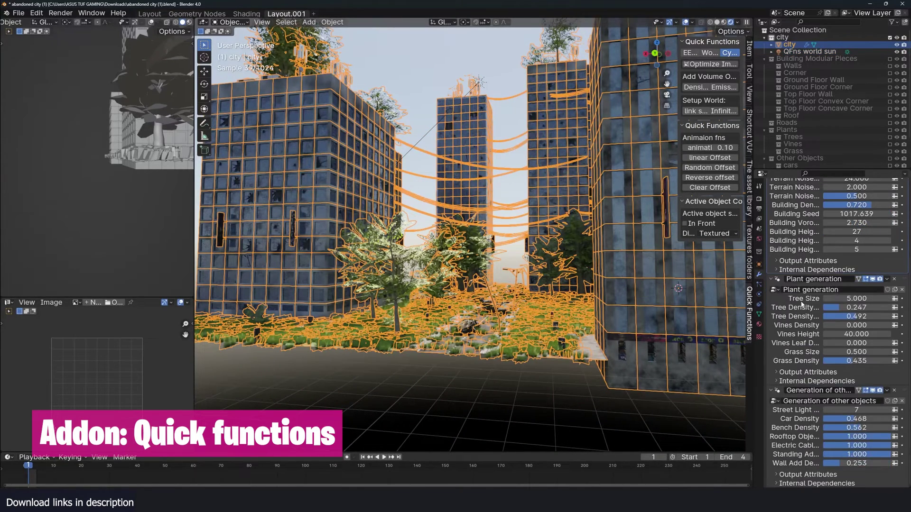
{"action": "scroll", "coordinate": [788, 276], "scroll_direction": "up", "scroll_amount": 1}
{"action": "left_click", "coordinate": [776, 212]}
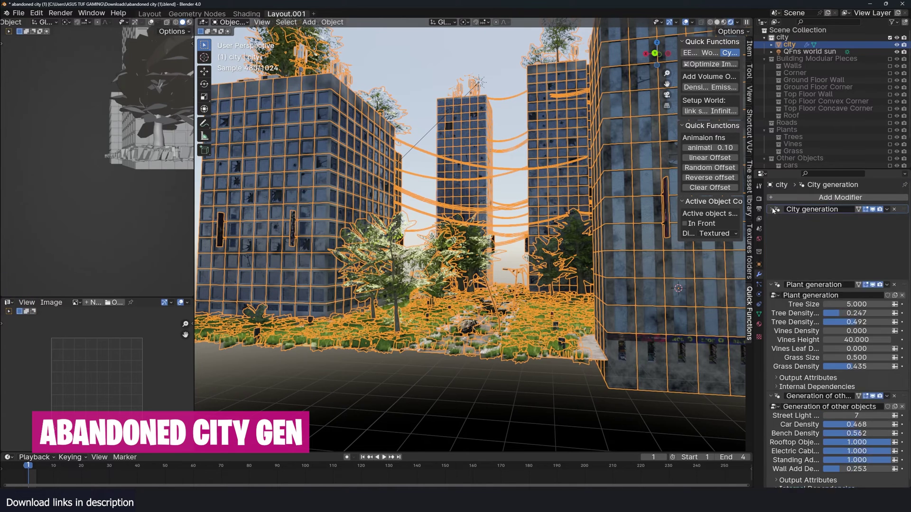
{"action": "left_click", "coordinate": [774, 219]}
{"action": "left_click", "coordinate": [773, 229]}
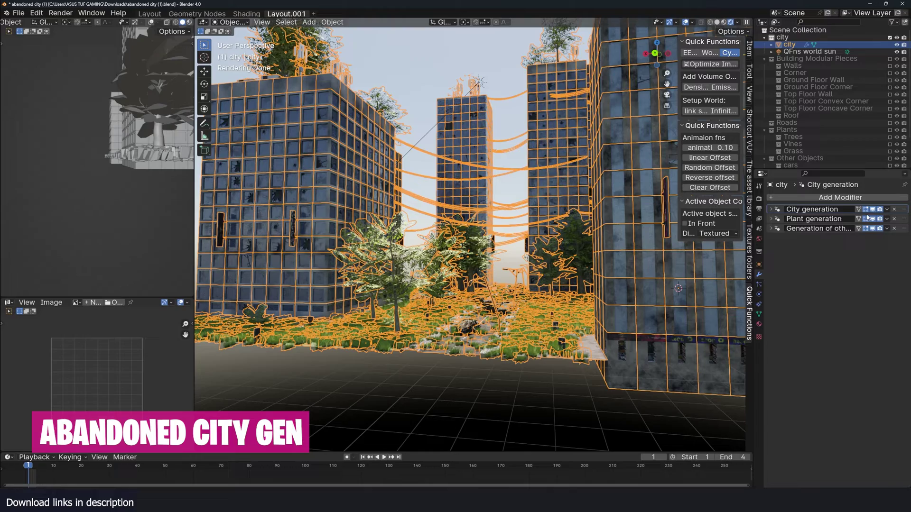
Step: Turn off the viewport display of the city's Generation of other objects and Plant generation modifiers
{"action": "left_click", "coordinate": [872, 228]}
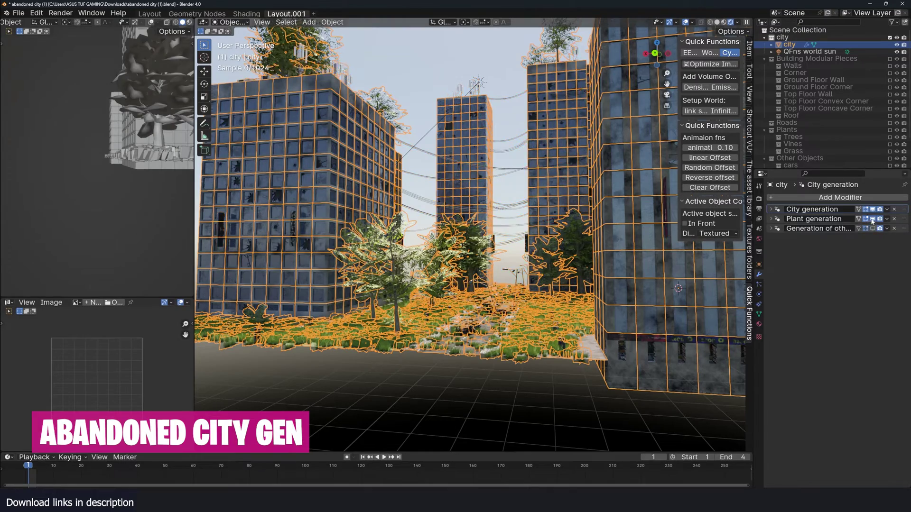
{"action": "left_click", "coordinate": [873, 218]}
{"action": "left_click", "coordinate": [497, 229]}
{"action": "middle_click_drag", "start_coordinate": [497, 230], "coordinate": [557, 244]}
{"action": "scroll", "coordinate": [558, 244], "scroll_direction": "down", "scroll_amount": 8}
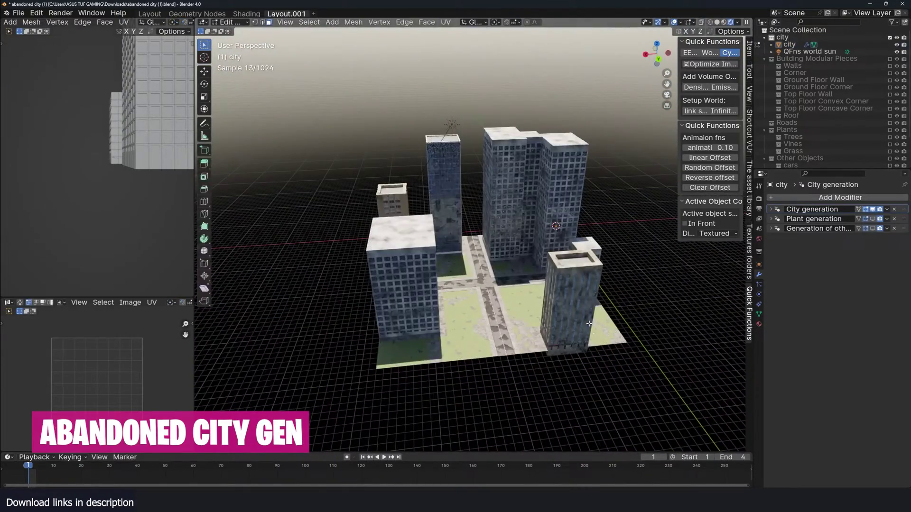
Step: In the City generation modifier, set X Width to 33, Y Width to 35, X Roads to 4 and Y Roads to 3
{"action": "left_click", "coordinate": [771, 209]}
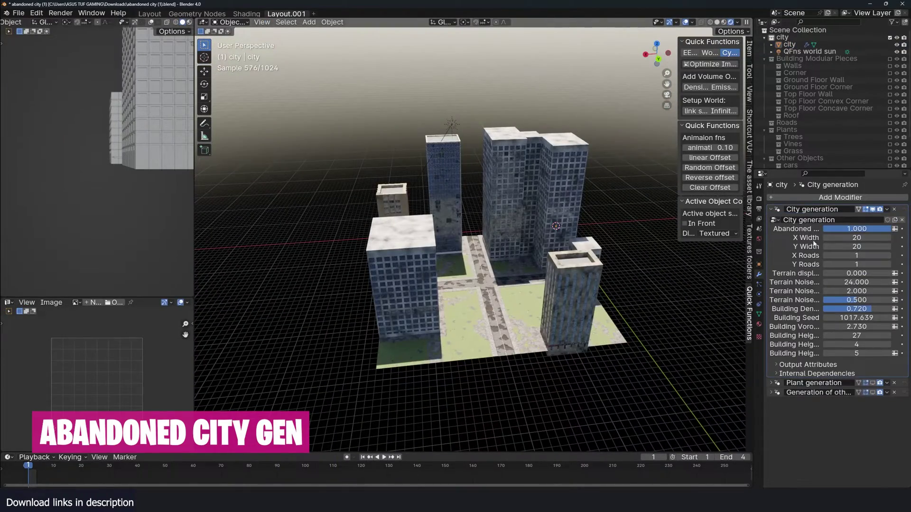
{"action": "left_click_drag", "start_coordinate": [856, 237], "coordinate": [883, 247]}
{"action": "scroll", "coordinate": [632, 253], "scroll_direction": "down", "scroll_amount": 8}
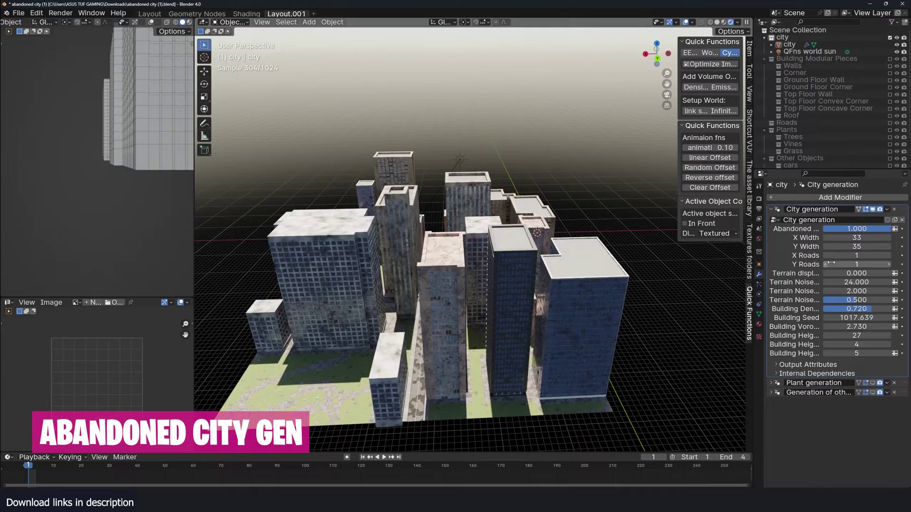
{"action": "left_click_drag", "start_coordinate": [832, 263], "coordinate": [894, 264]}
{"action": "scroll", "coordinate": [498, 260], "scroll_direction": "down", "scroll_amount": 6}
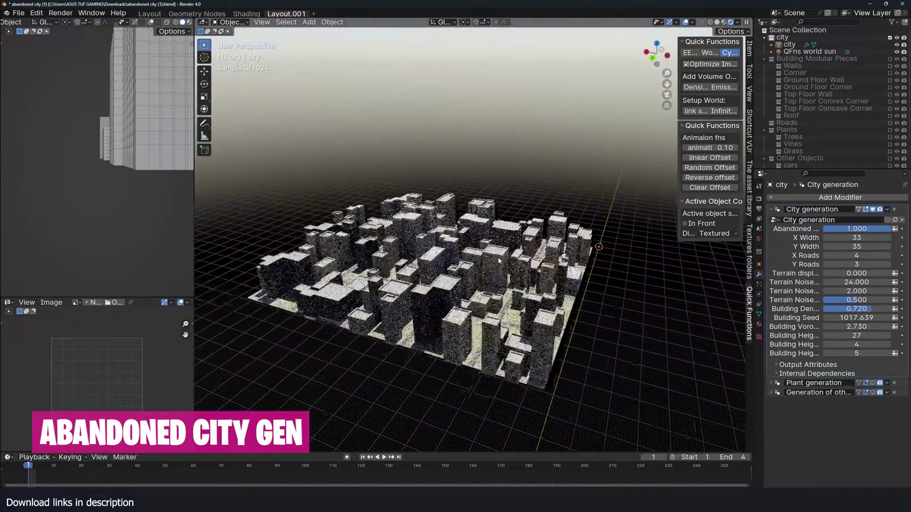
Step: Re-enable the Plant generation modifier in the viewport and expand its settings and those of Generation of other objects
{"action": "scroll", "coordinate": [499, 260], "scroll_direction": "up", "scroll_amount": 5}
{"action": "left_click", "coordinate": [771, 209]}
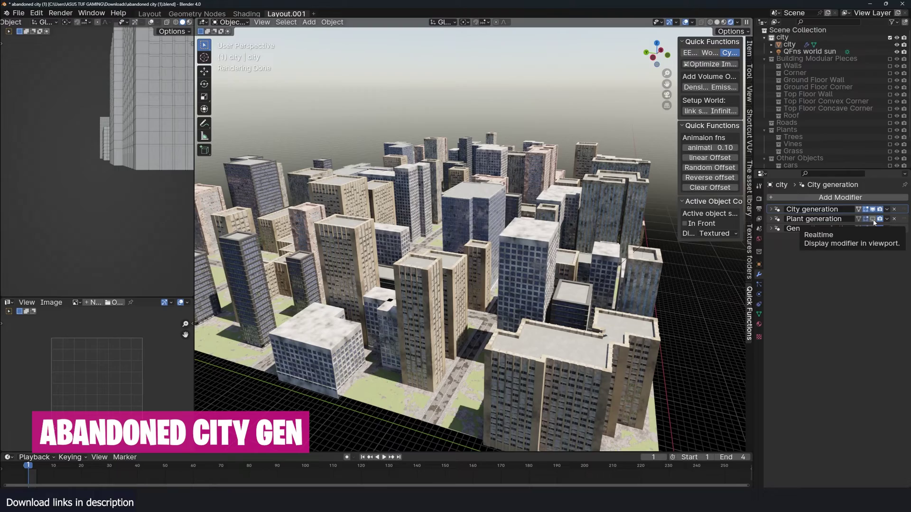
{"action": "left_click", "coordinate": [873, 219]}
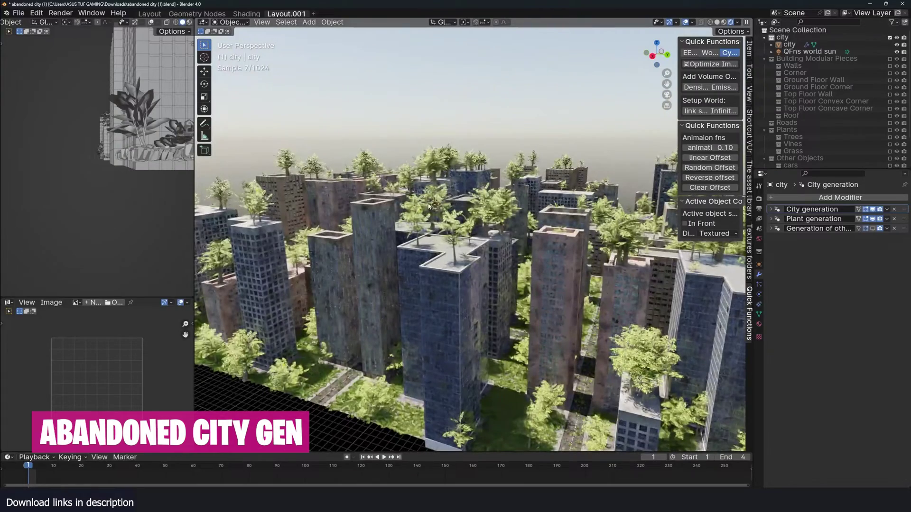
{"action": "left_click", "coordinate": [772, 219]}
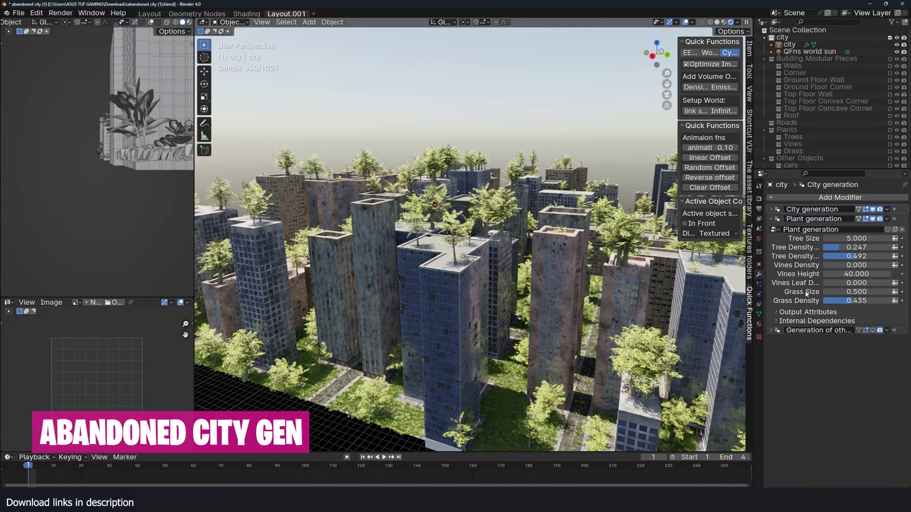
{"action": "left_click", "coordinate": [772, 331]}
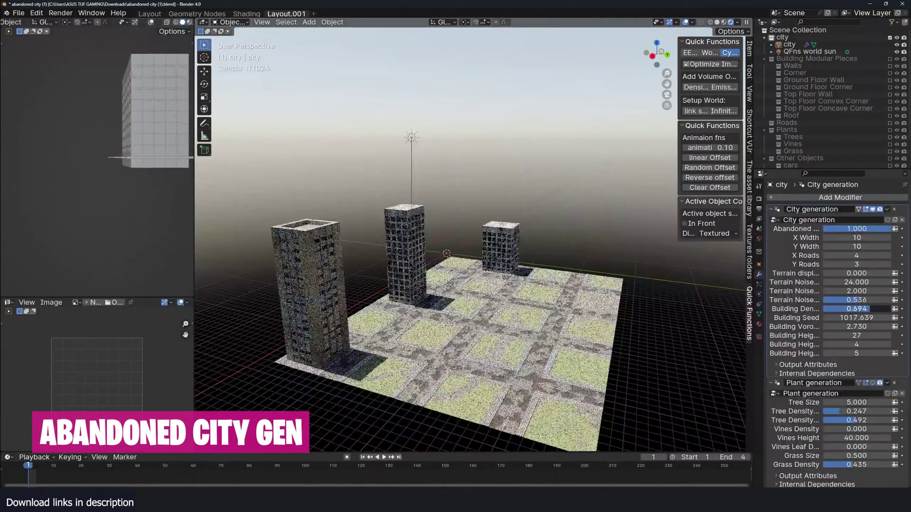
Step: Set X and Y Width to 10, Building Density to 0.819, Vines Density to 0.606 and Vines Leaf Density to 0.684, and hide the viewport overlays
{"action": "left_click_drag", "start_coordinate": [870, 309], "coordinate": [878, 309]}
{"action": "scroll", "coordinate": [878, 312], "scroll_direction": "down", "scroll_amount": 5}
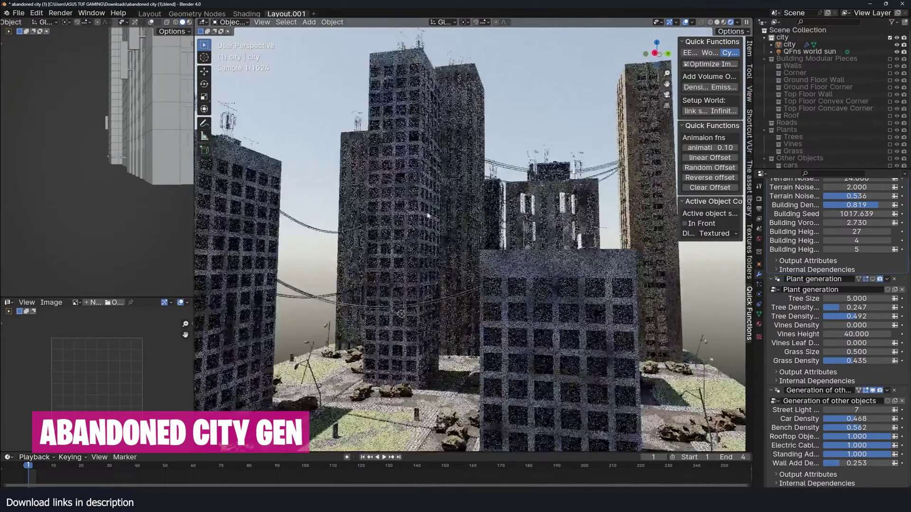
{"action": "scroll", "coordinate": [429, 216], "scroll_direction": "up", "scroll_amount": 10}
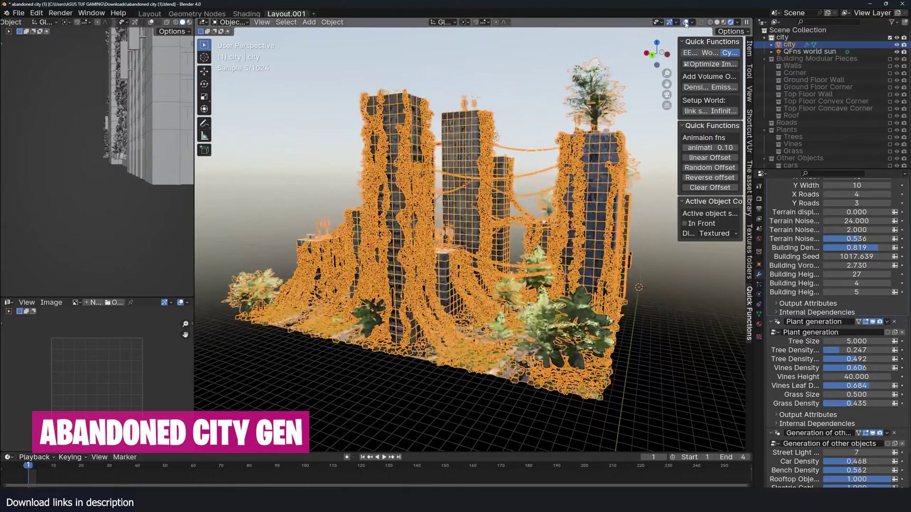
{"action": "left_click", "coordinate": [685, 22]}
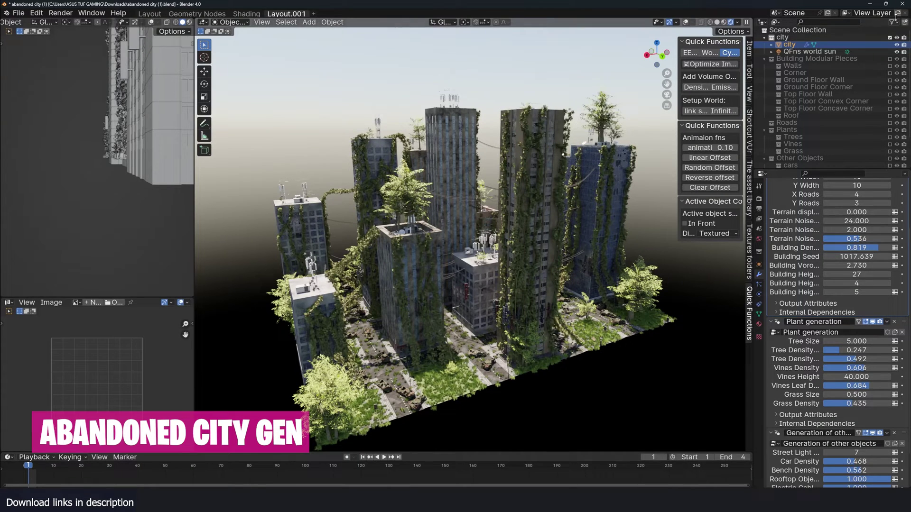
Step: Switch to the browser, look through the Building Displacement product page on Gumroad, and open its purchased content
{"action": "left_click", "coordinate": [902, 4]}
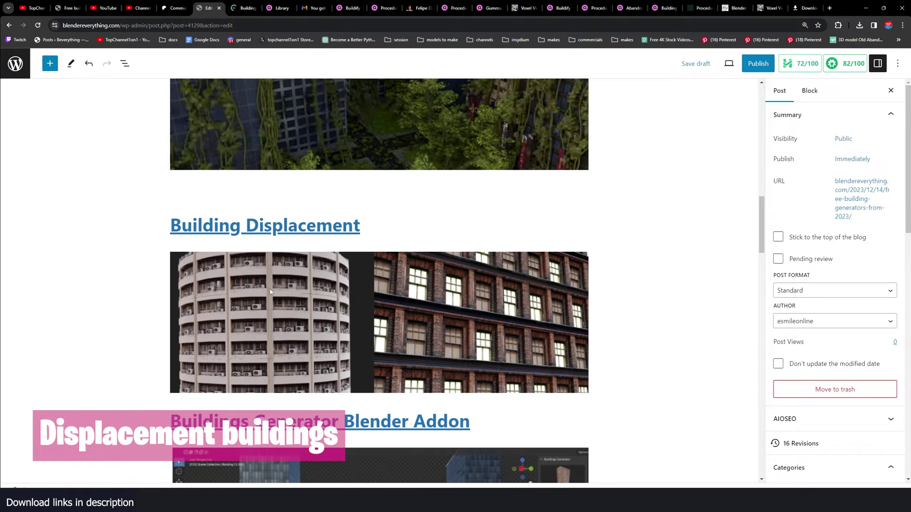
{"action": "left_click", "coordinate": [242, 7]}
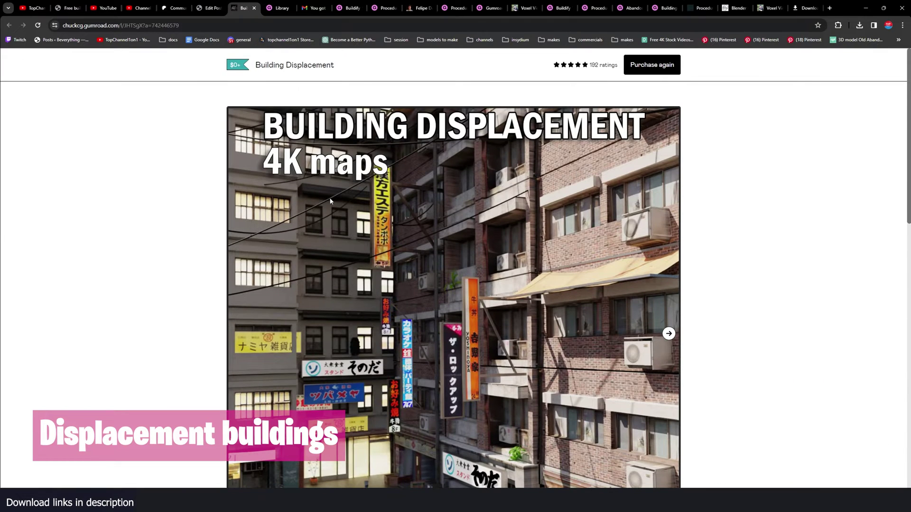
{"action": "scroll", "coordinate": [331, 201], "scroll_direction": "down", "scroll_amount": 5}
{"action": "scroll", "coordinate": [494, 284], "scroll_direction": "down", "scroll_amount": 8}
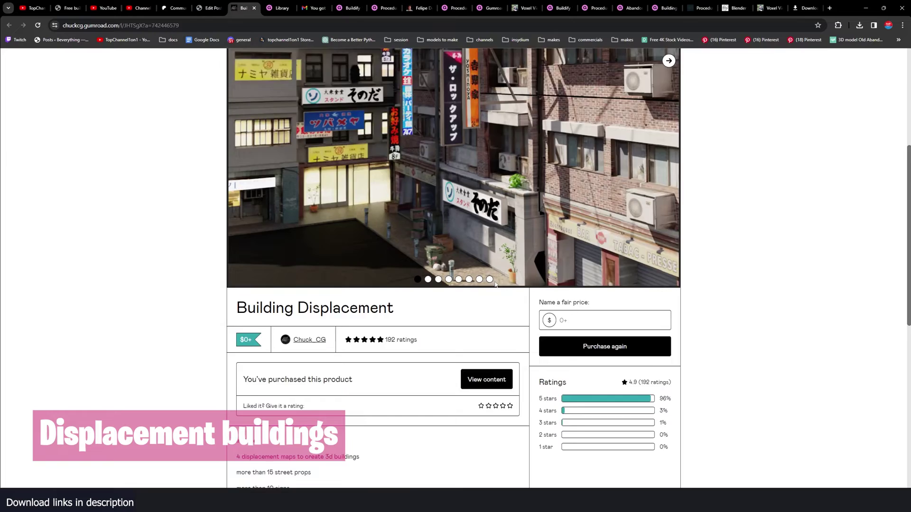
{"action": "scroll", "coordinate": [349, 307], "scroll_direction": "up", "scroll_amount": 3}
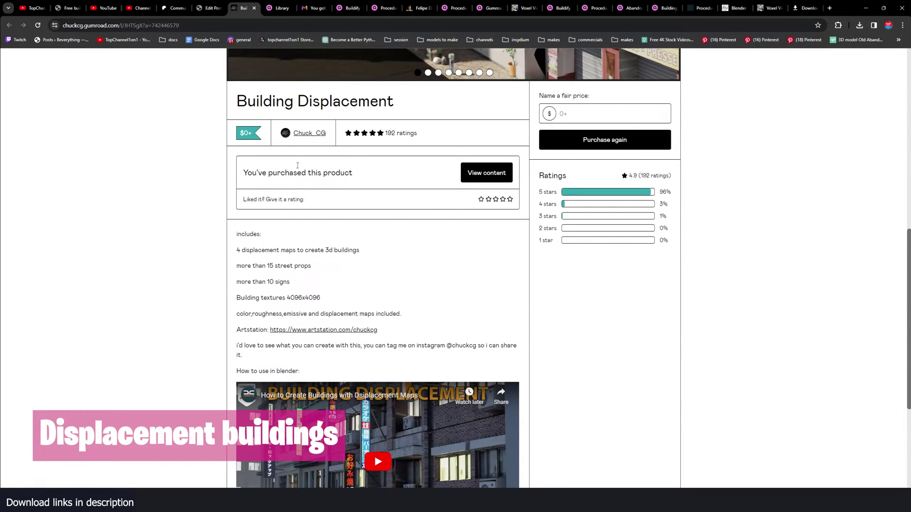
{"action": "left_click", "coordinate": [487, 173]}
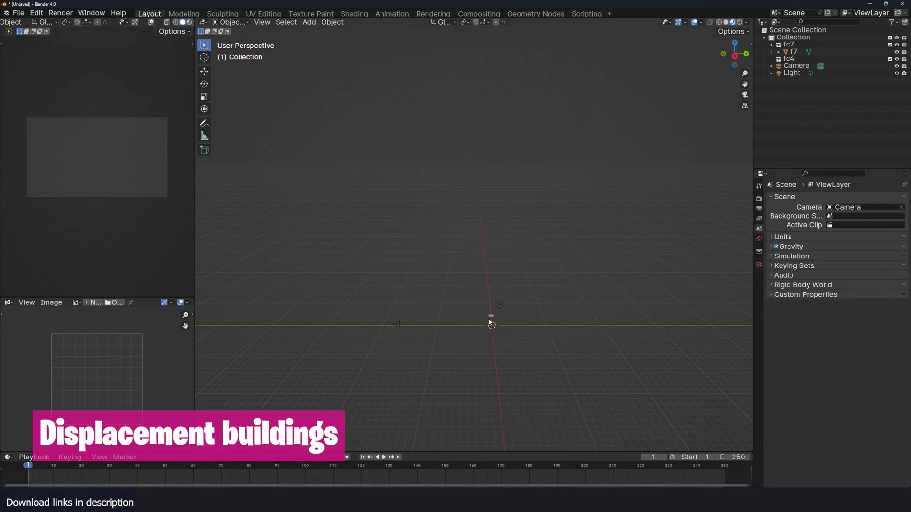
Step: In the new Blender scene, replace the f7 object with a mesh plane rotated 90° about the X axis
{"action": "key", "text": "shift+a"}
{"action": "mouse_move", "coordinate": [451, 344]}
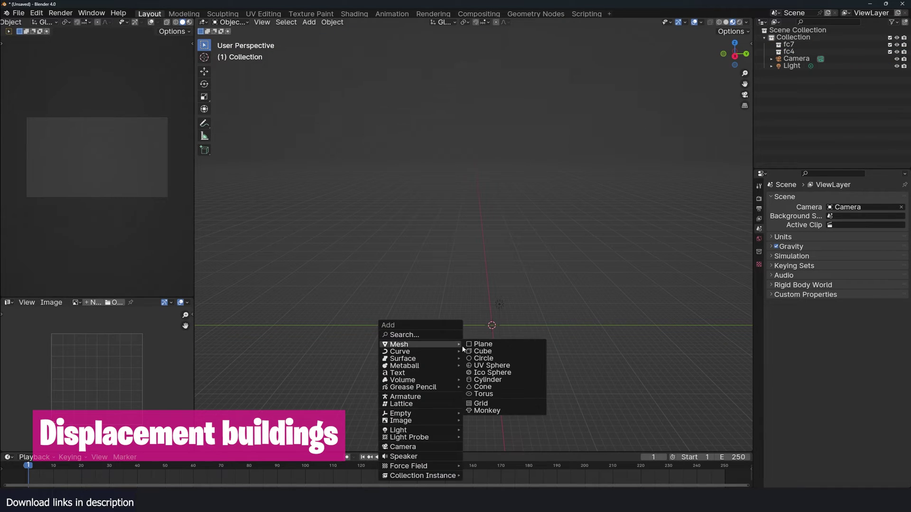
{"action": "left_click", "coordinate": [478, 346]}
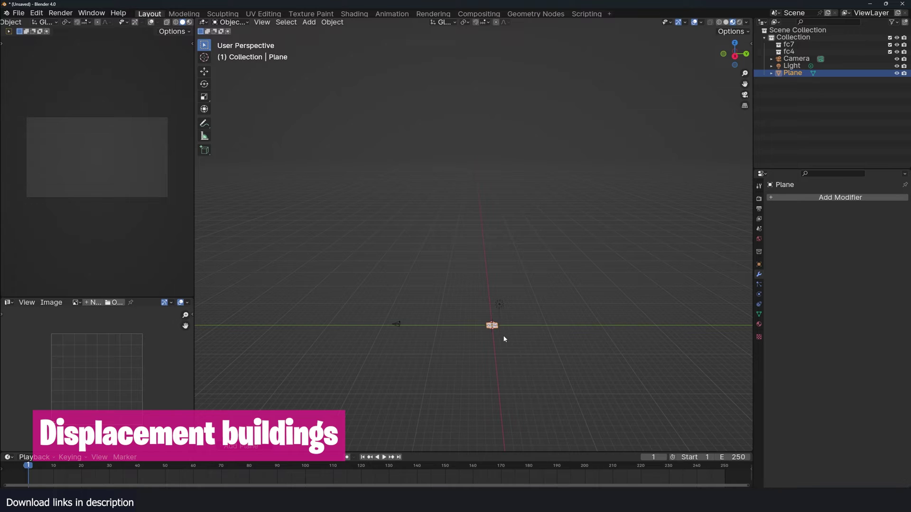
{"action": "type", "text": "rx"}
{"action": "type", "text": "90"}
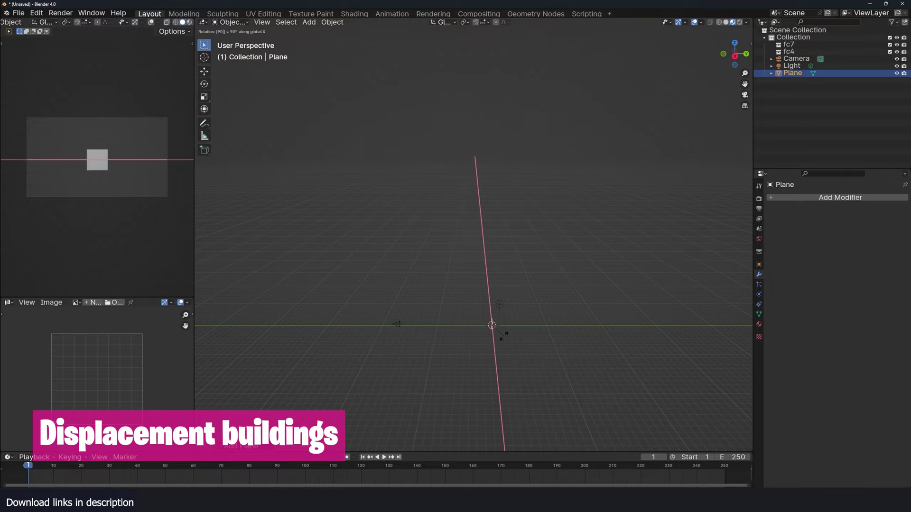
{"action": "key", "text": "Return"}
{"action": "middle_click_drag", "start_coordinate": [504, 336], "coordinate": [503, 285]}
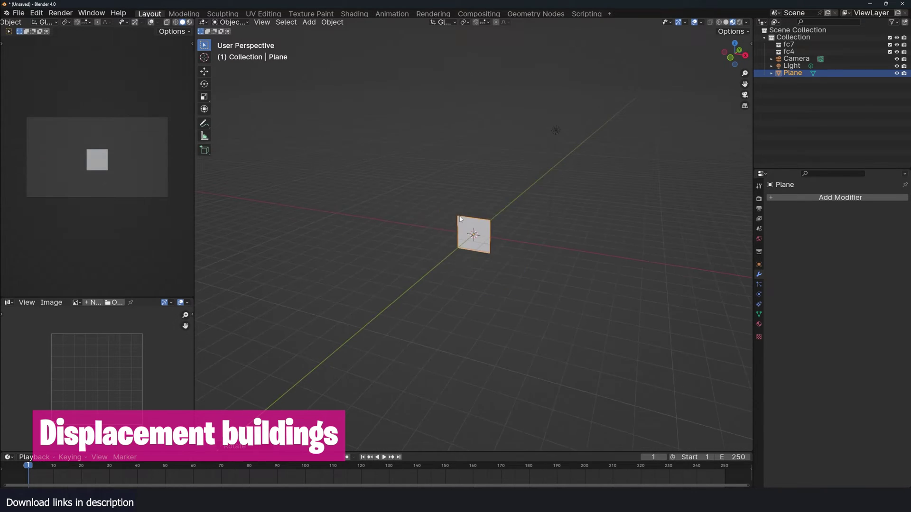
Step: Scale the plane's mesh by 3 in Edit Mode and subdivide it
{"action": "key", "text": "Tab"}
{"action": "type", "text": "s3"}
{"action": "key", "text": "Return"}
{"action": "right_click", "coordinate": [446, 164]}
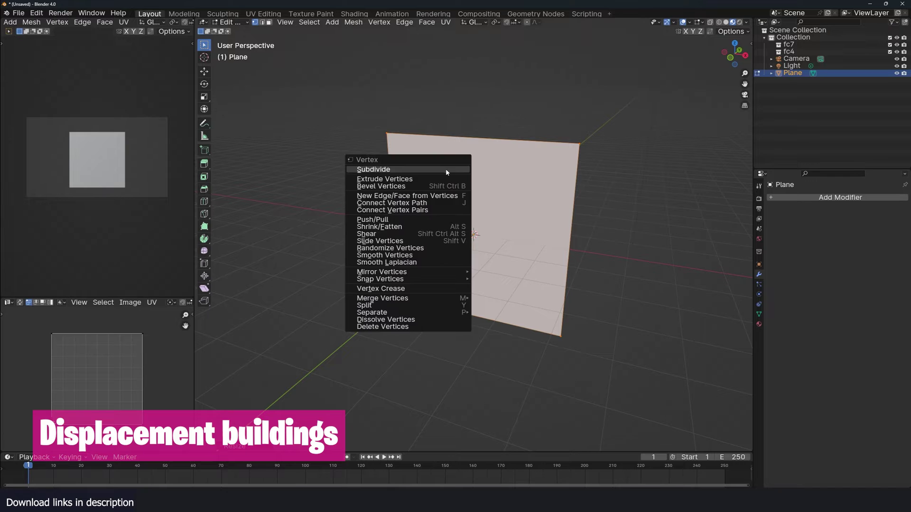
{"action": "left_click", "coordinate": [445, 169]}
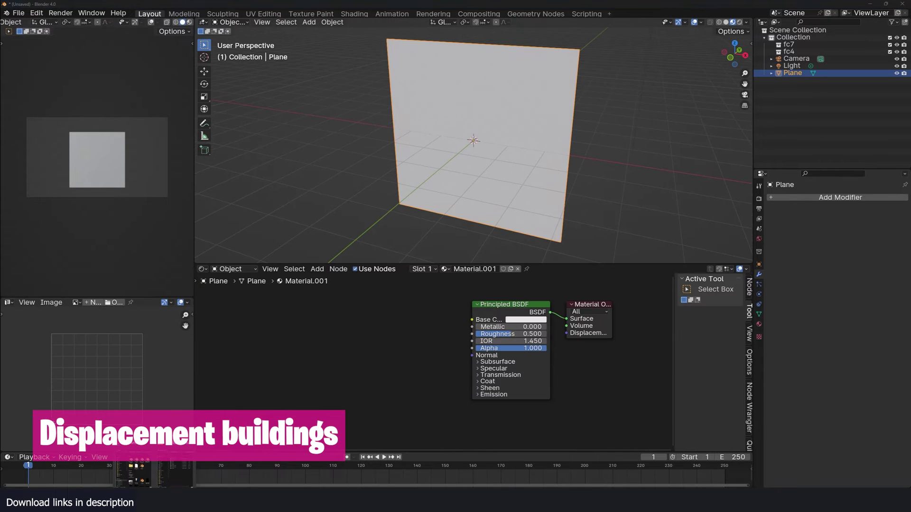
Step: Add 1_displacement.png from the Building Displacement 01 folder as an image texture node in the plane's material
{"action": "left_click", "coordinate": [172, 469]}
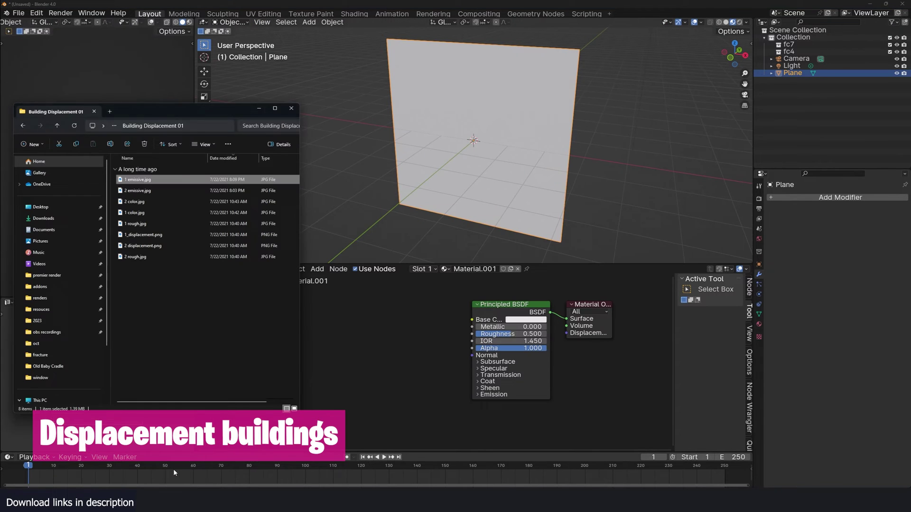
{"action": "left_click", "coordinate": [164, 180]}
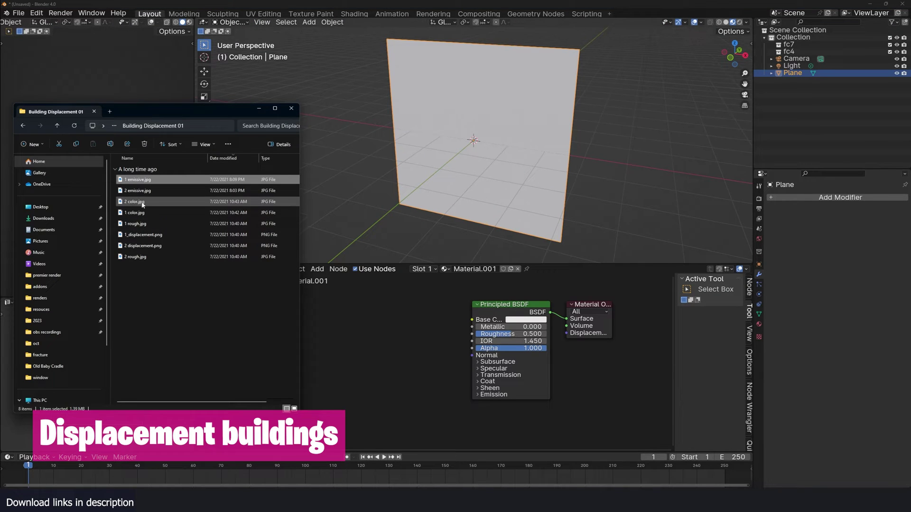
{"action": "left_click_drag", "start_coordinate": [139, 234], "coordinate": [362, 377]}
{"action": "middle_click_drag", "start_coordinate": [430, 387], "coordinate": [413, 354]}
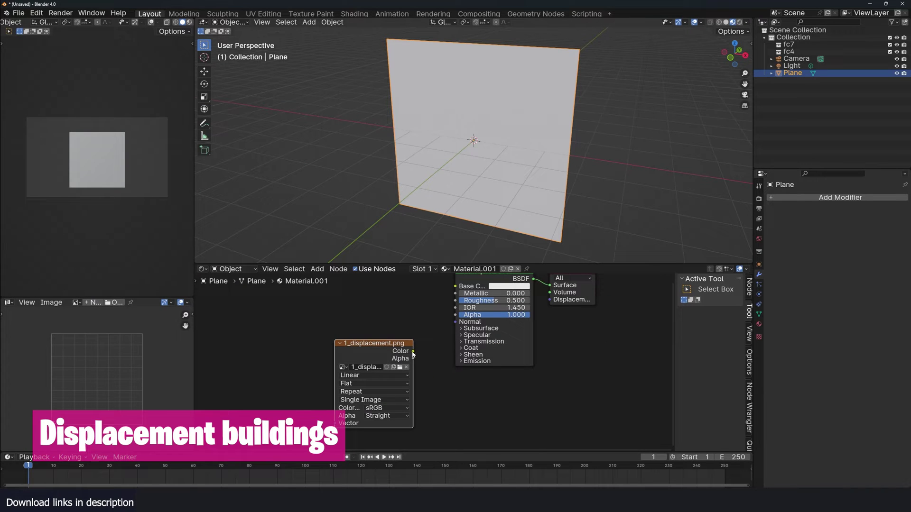
Step: Add a Displacement node fed by the 1_displacement.png color output and connect it to the Material Output's displacement
{"action": "left_click_drag", "start_coordinate": [485, 378], "coordinate": [485, 379]}
{"action": "type", "text": "disp"}
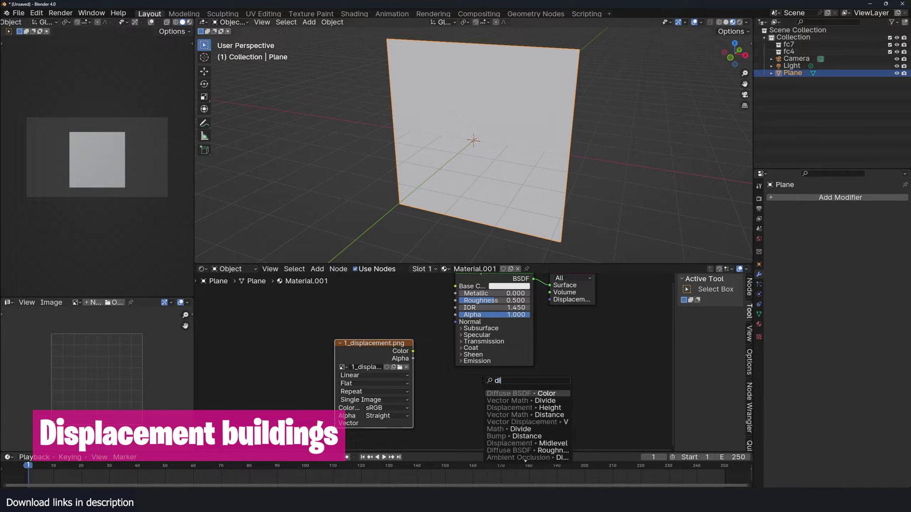
{"action": "key", "text": "Return"}
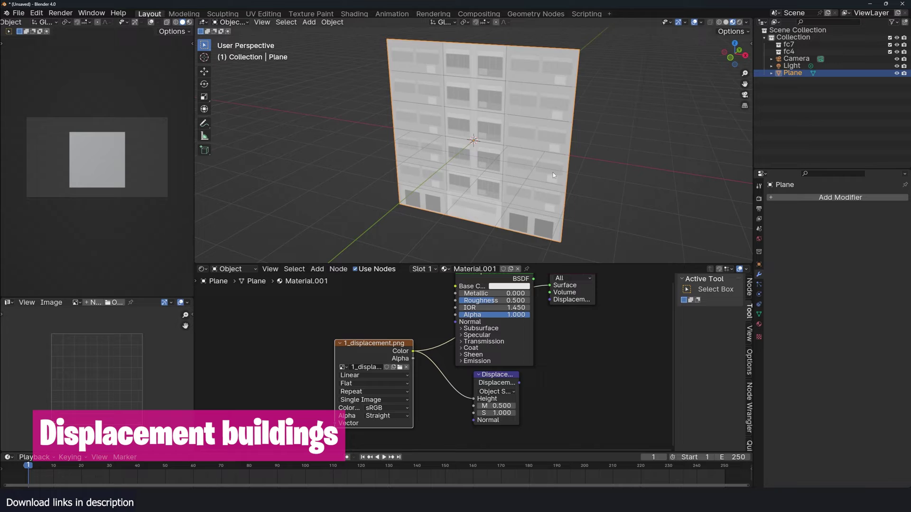
{"action": "left_click_drag", "start_coordinate": [521, 382], "coordinate": [552, 325]}
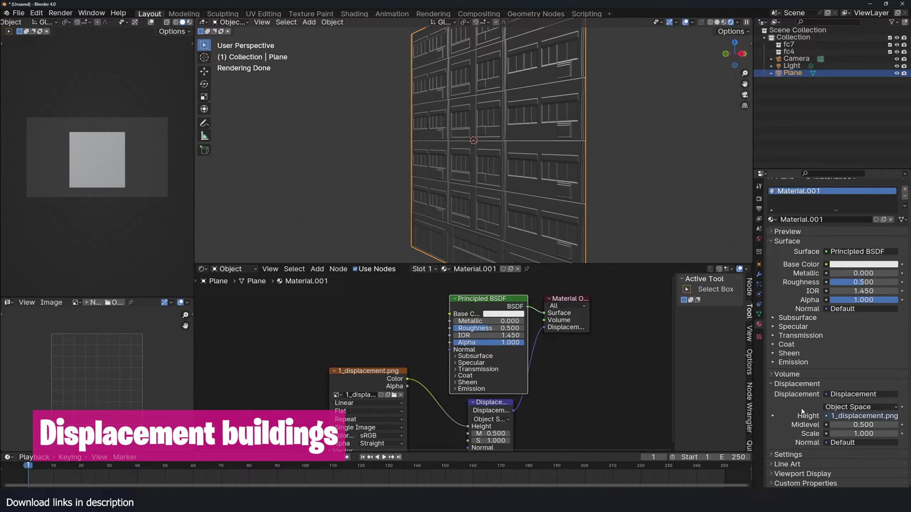
Step: Set the plane material's surface displacement method to Displacement and Bump
{"action": "left_click", "coordinate": [801, 454]}
{"action": "scroll", "coordinate": [802, 448], "scroll_direction": "down", "scroll_amount": 2}
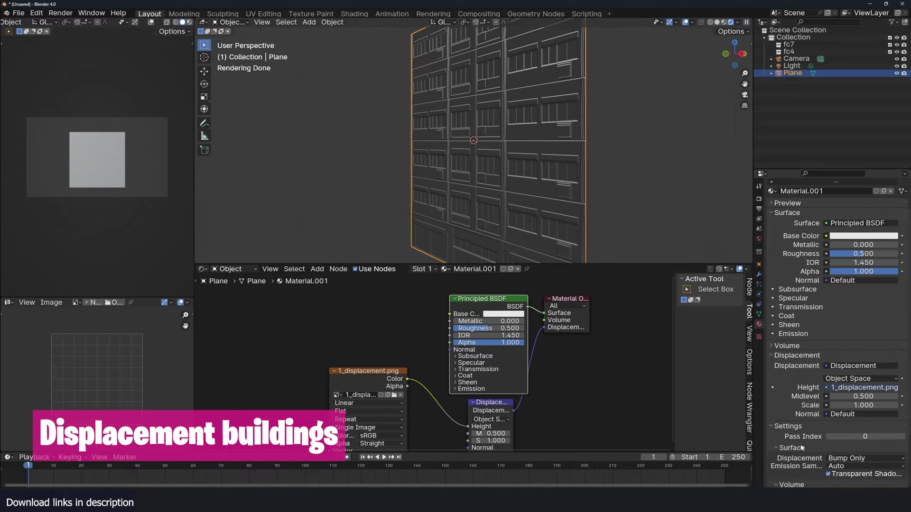
{"action": "scroll", "coordinate": [797, 446], "scroll_direction": "down", "scroll_amount": 2}
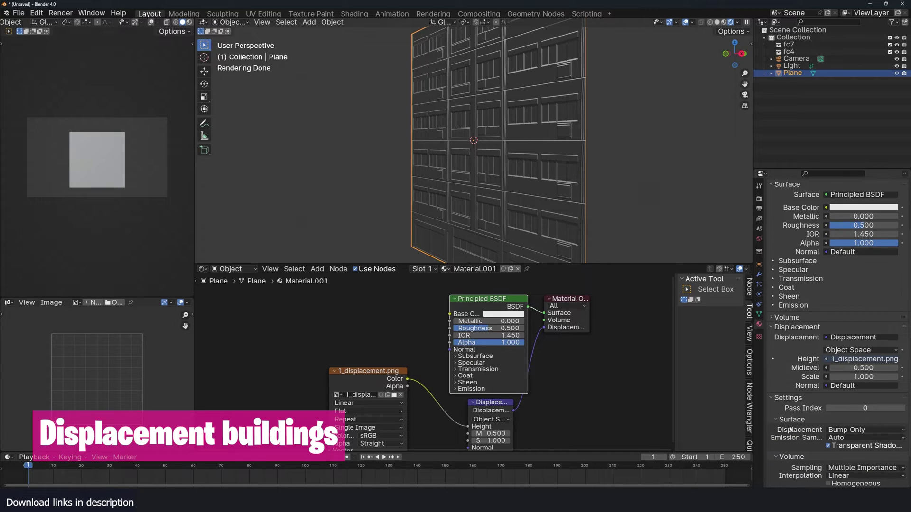
{"action": "left_click", "coordinate": [853, 431]}
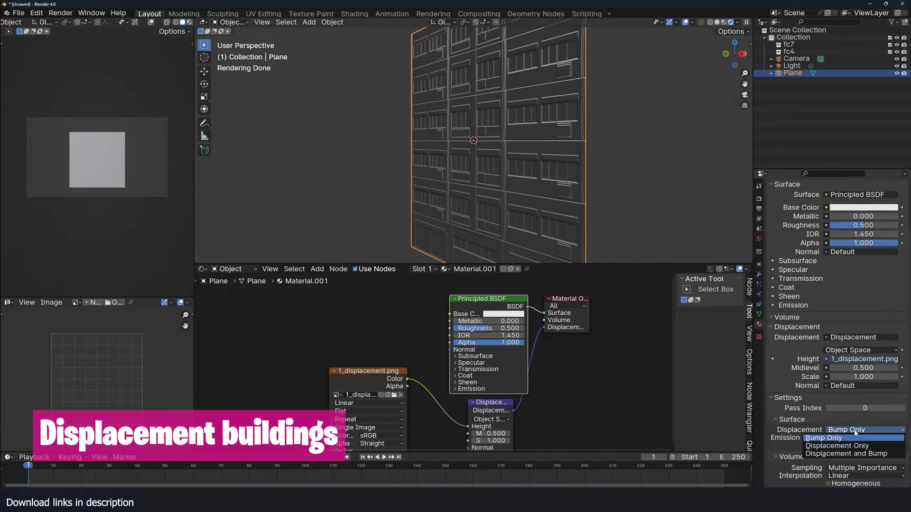
{"action": "left_click", "coordinate": [847, 453]}
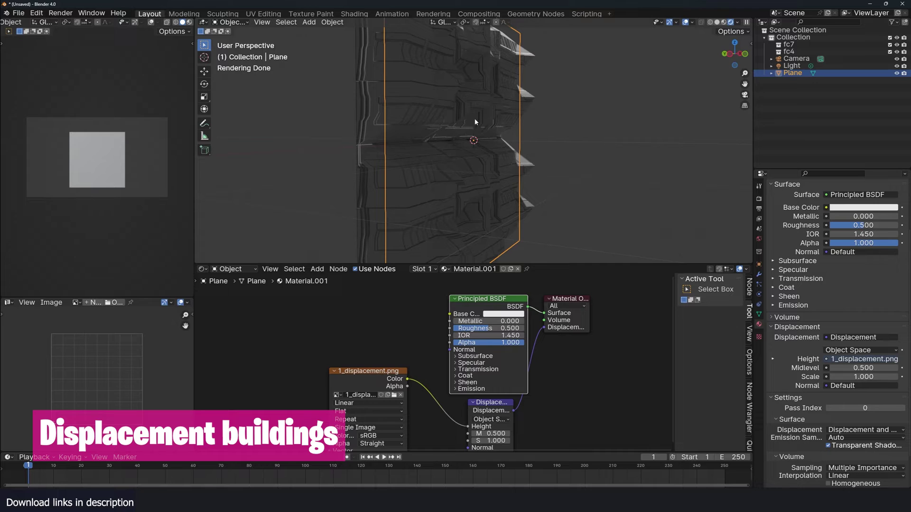
Step: Add a Multiresolution modifier to the plane and subdivide it linearly up to level 5
{"action": "left_click", "coordinate": [759, 276]}
{"action": "left_click", "coordinate": [837, 204]}
{"action": "left_click", "coordinate": [802, 198]}
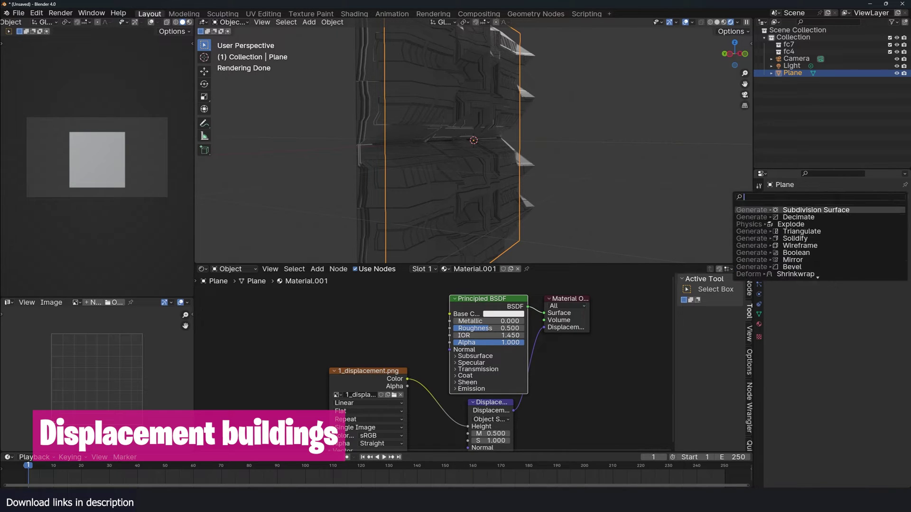
{"action": "type", "text": "mu"}
{"action": "key", "text": "Return"}
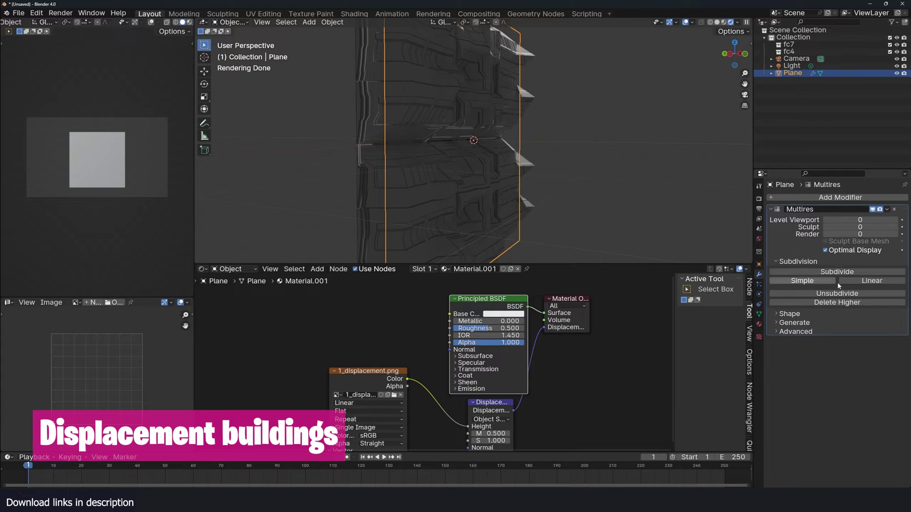
{"action": "left_click", "coordinate": [852, 282]}
{"action": "left_click", "coordinate": [852, 281]}
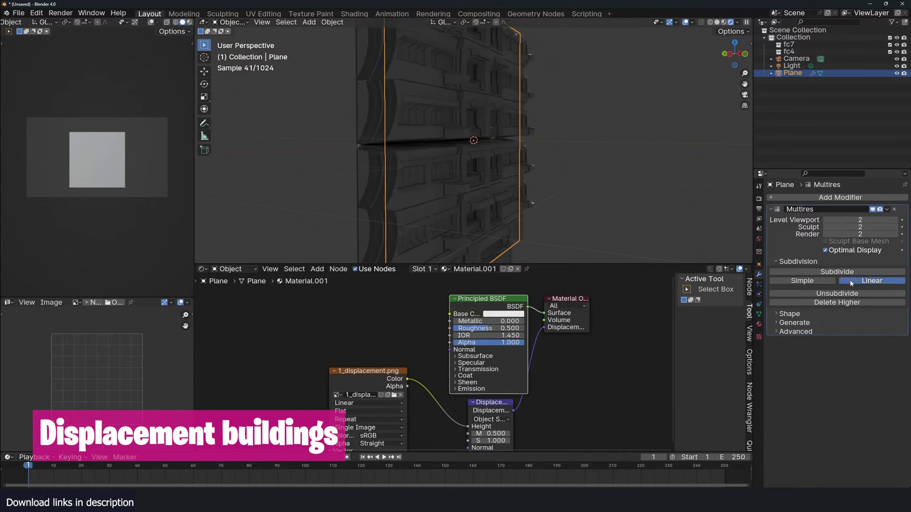
{"action": "left_click", "coordinate": [851, 281]}
{"action": "scroll", "coordinate": [522, 145], "scroll_direction": "up", "scroll_amount": 3}
{"action": "middle_click_drag", "start_coordinate": [492, 143], "coordinate": [519, 127]}
{"action": "left_click", "coordinate": [887, 284]}
{"action": "left_click", "coordinate": [887, 284]}
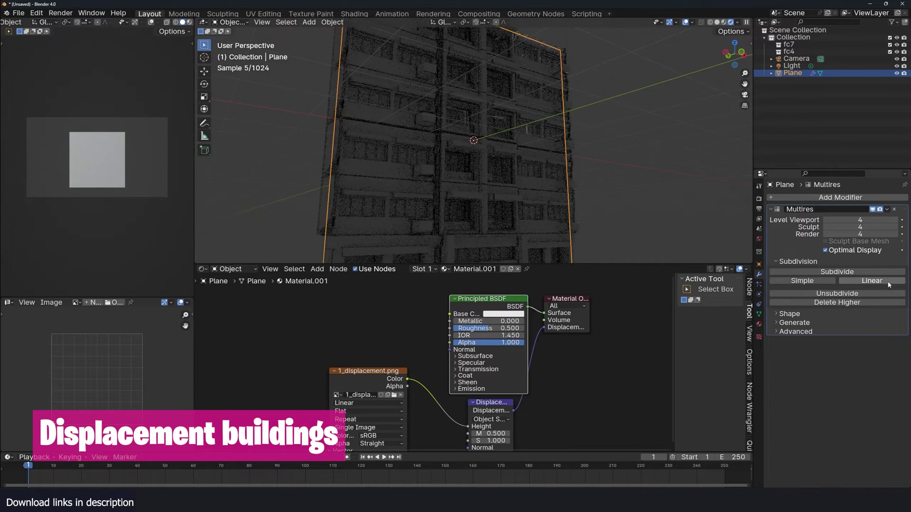
{"action": "middle_click_drag", "start_coordinate": [539, 166], "coordinate": [475, 284]}
Step: Duplicate the displacement texture node, load 1 color.jpg into the copy, and connect its color to the Base Color
{"action": "left_click", "coordinate": [287, 418]}
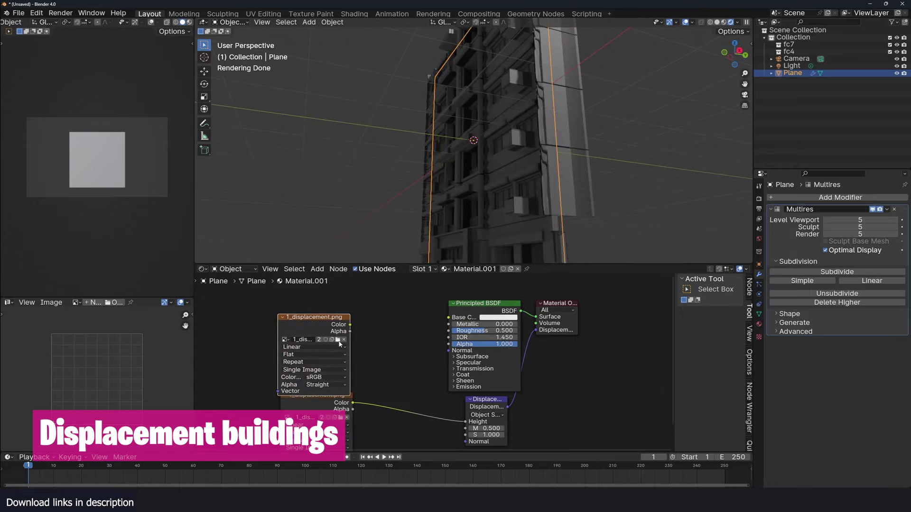
{"action": "left_click", "coordinate": [338, 343]}
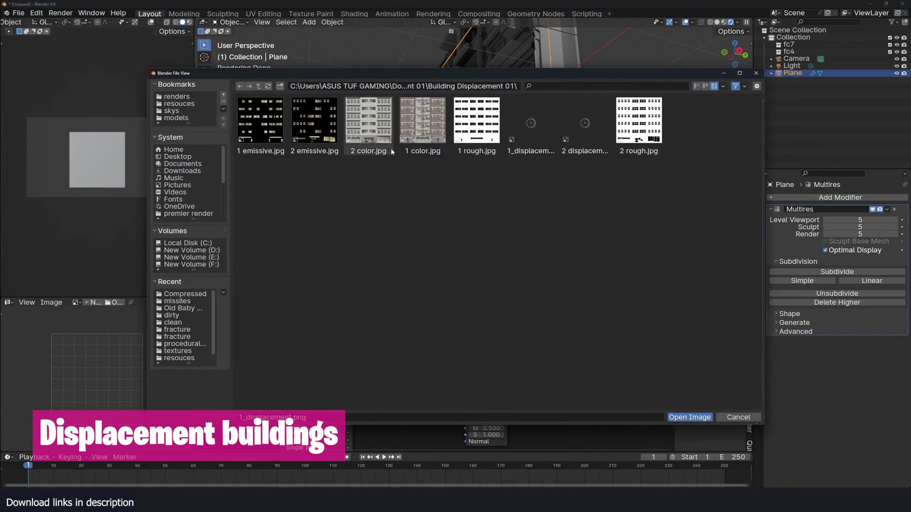
{"action": "double_click", "coordinate": [427, 140]}
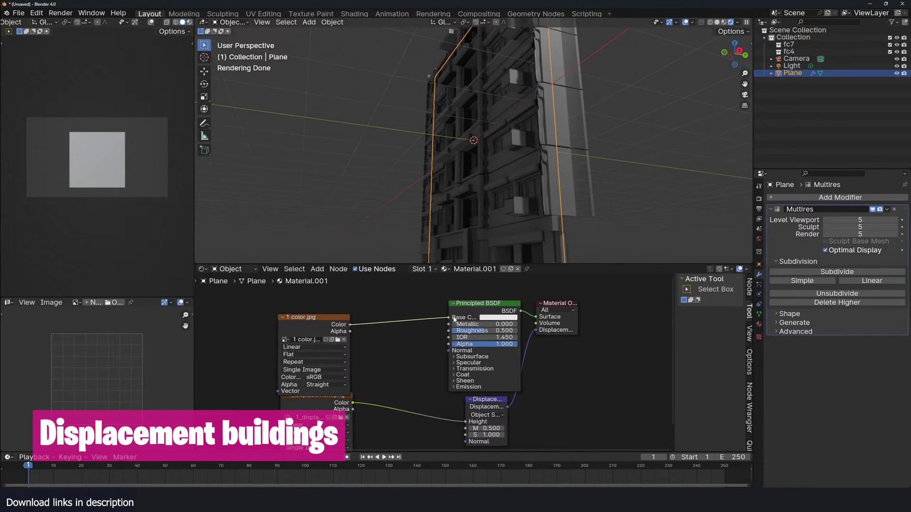
{"action": "left_click_drag", "start_coordinate": [454, 319], "coordinate": [450, 318]}
{"action": "left_click_drag", "start_coordinate": [313, 317], "coordinate": [291, 295]}
{"action": "middle_click_drag", "start_coordinate": [513, 152], "coordinate": [579, 157]}
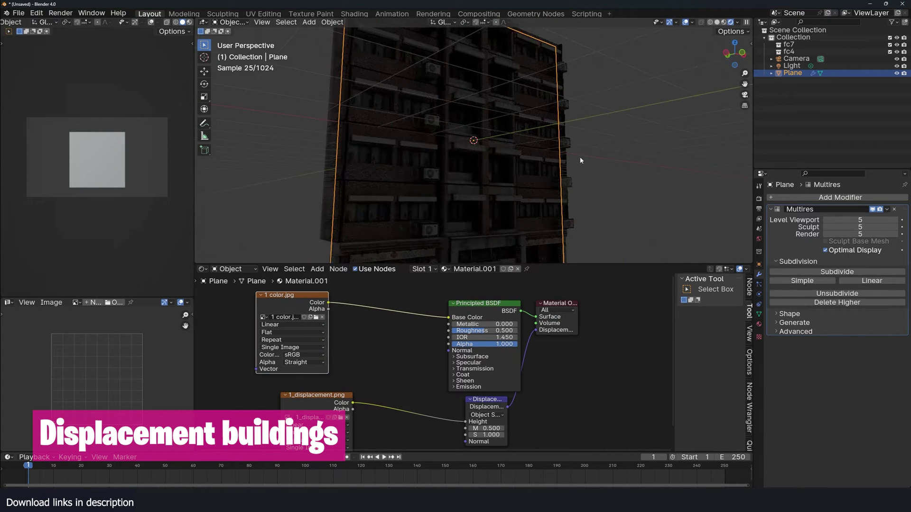
Step: Set up a sky world linked to a sun light with the Quick Functions add-on
{"action": "key", "text": "n"}
{"action": "left_click", "coordinate": [750, 166]}
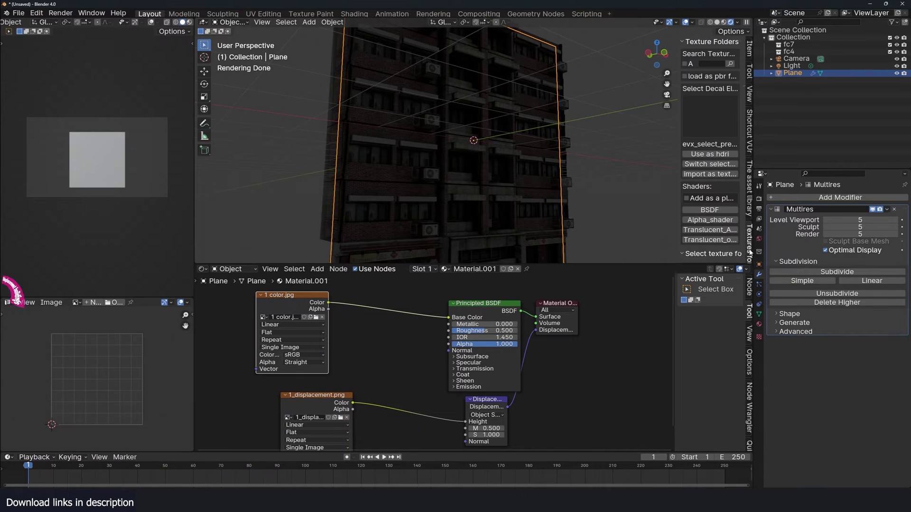
{"action": "left_click", "coordinate": [750, 246]}
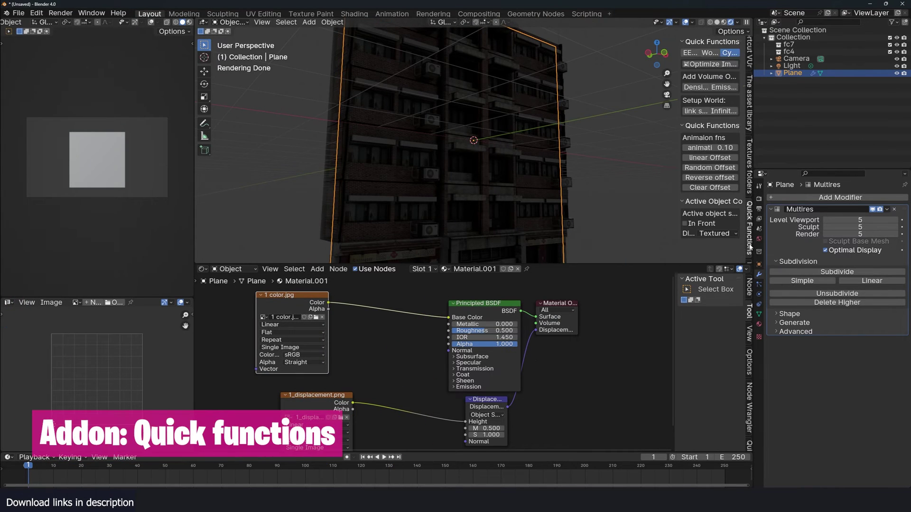
{"action": "left_click", "coordinate": [701, 112]}
{"action": "scroll", "coordinate": [485, 97], "scroll_direction": "down", "scroll_amount": 8}
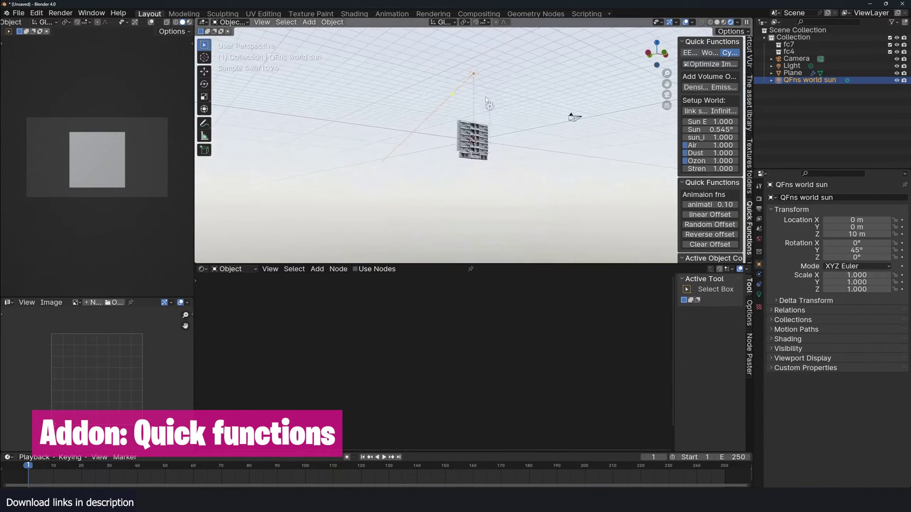
Step: Rotate the world sun freely so that it lights the building facade
{"action": "scroll", "coordinate": [485, 97], "scroll_direction": "up", "scroll_amount": 5}
{"action": "key", "text": "r"}
{"action": "key", "text": "r"}
{"action": "left_click", "coordinate": [450, 72]}
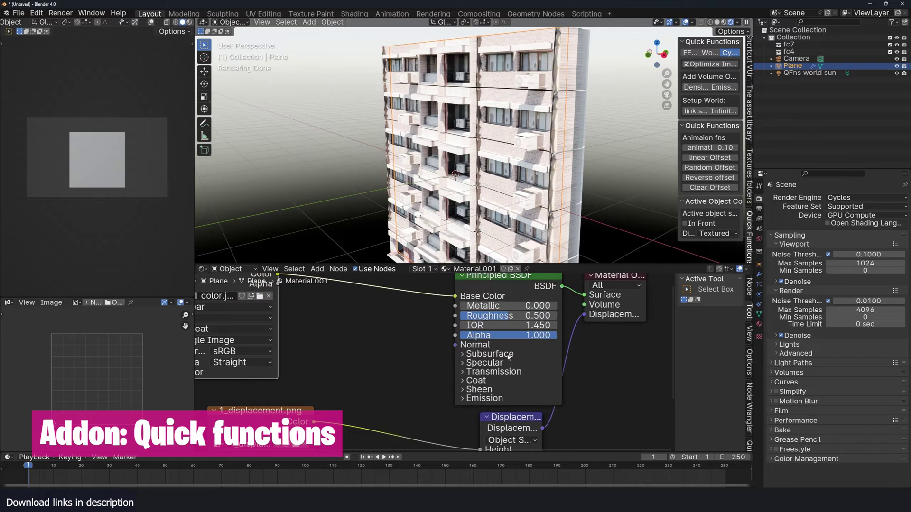
Step: Set the Displacement node's scale to 0.320
{"action": "scroll", "coordinate": [511, 321], "scroll_direction": "up", "scroll_amount": 2}
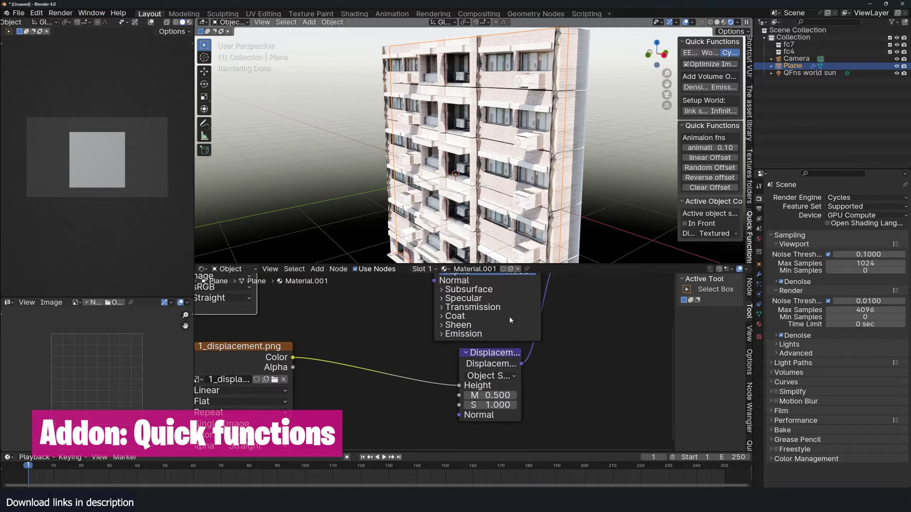
{"action": "left_click_drag", "start_coordinate": [498, 405], "coordinate": [429, 405]}
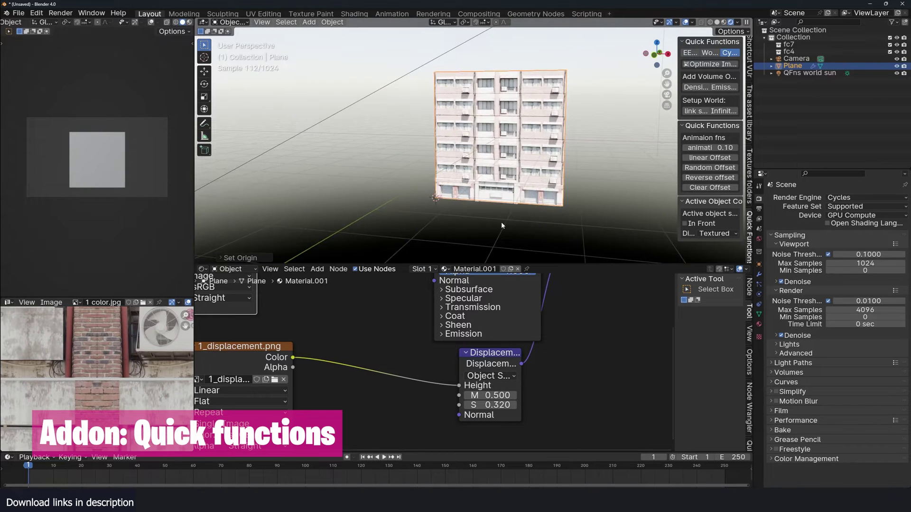
Step: Rotate a copy of the facade plane about the Z axis to form the building's adjacent side
{"action": "key", "text": "r"}
{"action": "key", "text": "z"}
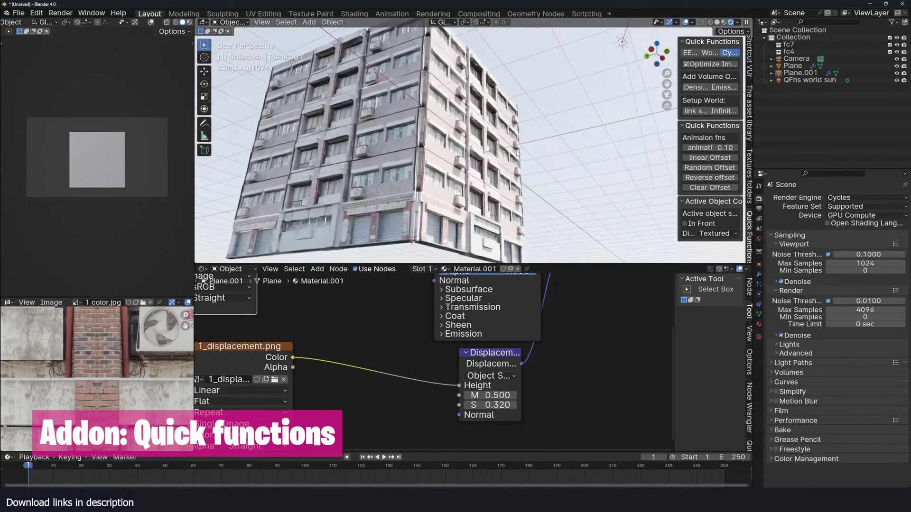
{"action": "middle_click_drag", "start_coordinate": [517, 153], "coordinate": [489, 156]}
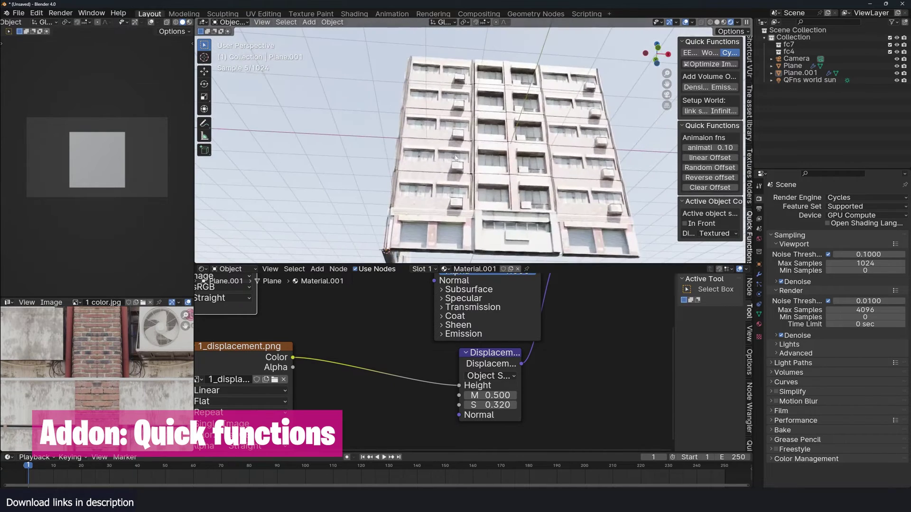
Step: Duplicate the color texture node of the facade material, load 1 rough.jpg into the copy, and connect it to Roughness
{"action": "left_click", "coordinate": [499, 157]}
{"action": "scroll", "coordinate": [375, 342], "scroll_direction": "down", "scroll_amount": 4}
{"action": "key", "text": "shift+d"}
{"action": "left_click", "coordinate": [421, 440]}
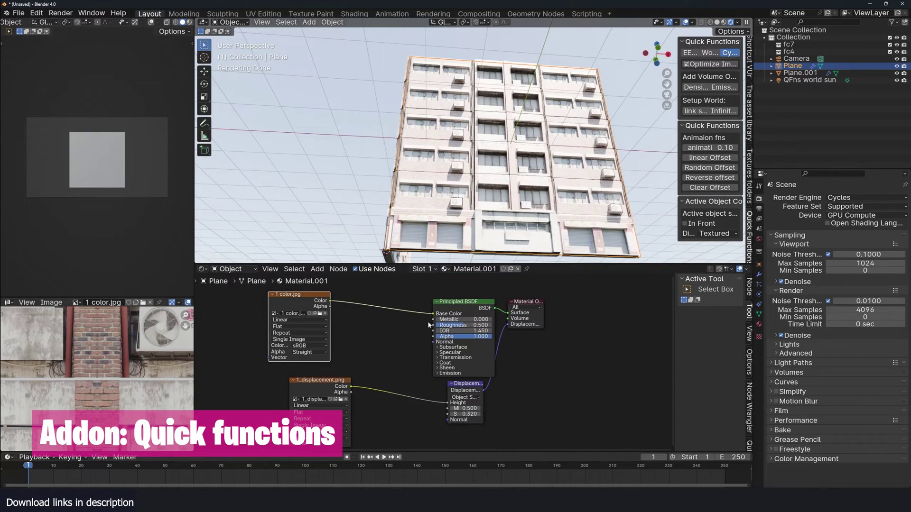
{"action": "left_click", "coordinate": [389, 401]}
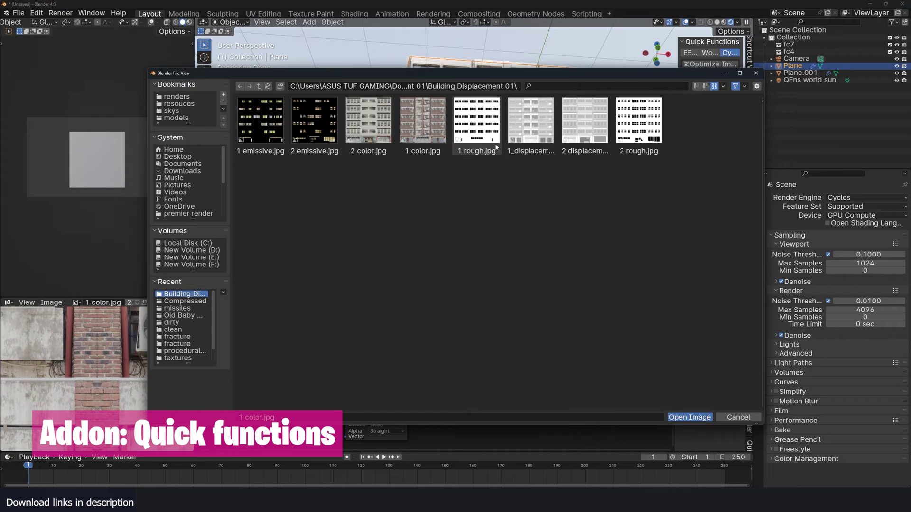
{"action": "left_click", "coordinate": [491, 148]}
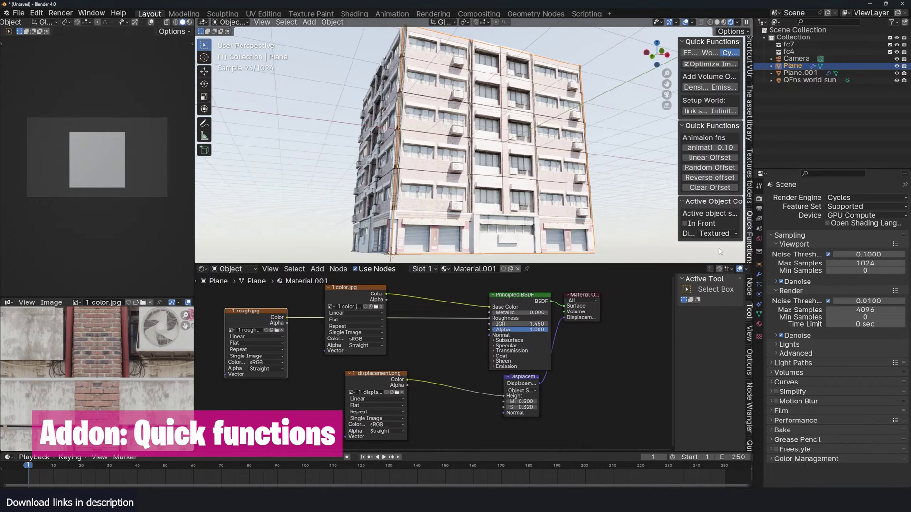
Step: Set the sky world's strength to 0.1 and reload 1 color.jpg in the color texture node
{"action": "left_click", "coordinate": [759, 239]}
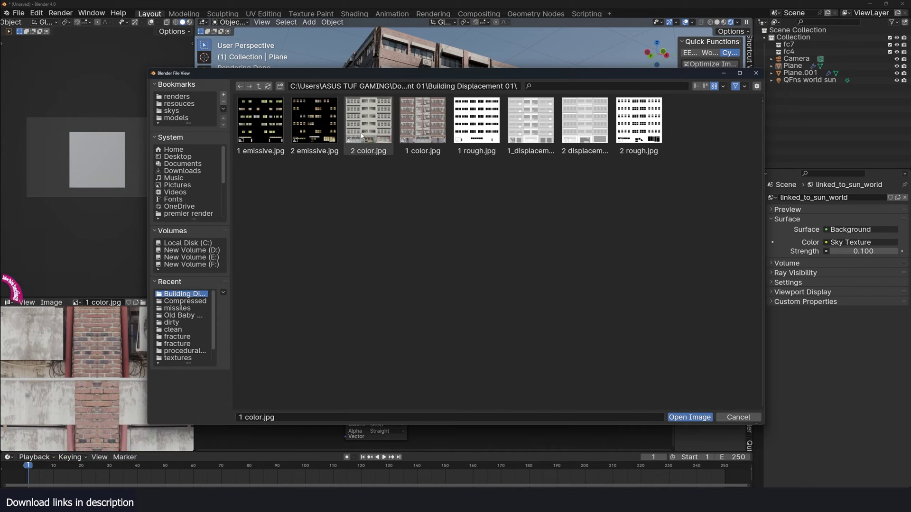
{"action": "key", "text": "Return"}
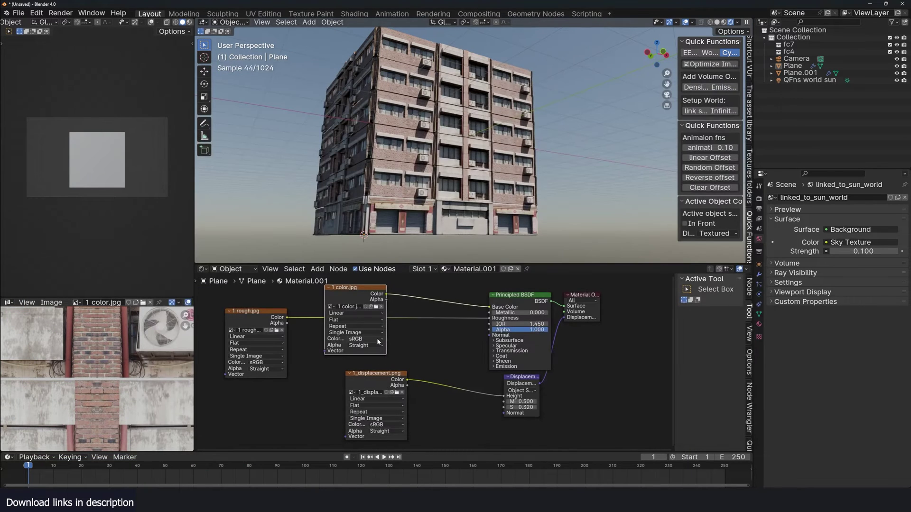
Step: Duplicate the displacement texture node, load 1 emissive.jpg into the copy, and connect it to the Principled BSDF's emission color
{"action": "left_click", "coordinate": [377, 374]}
{"action": "key", "text": "shift+d"}
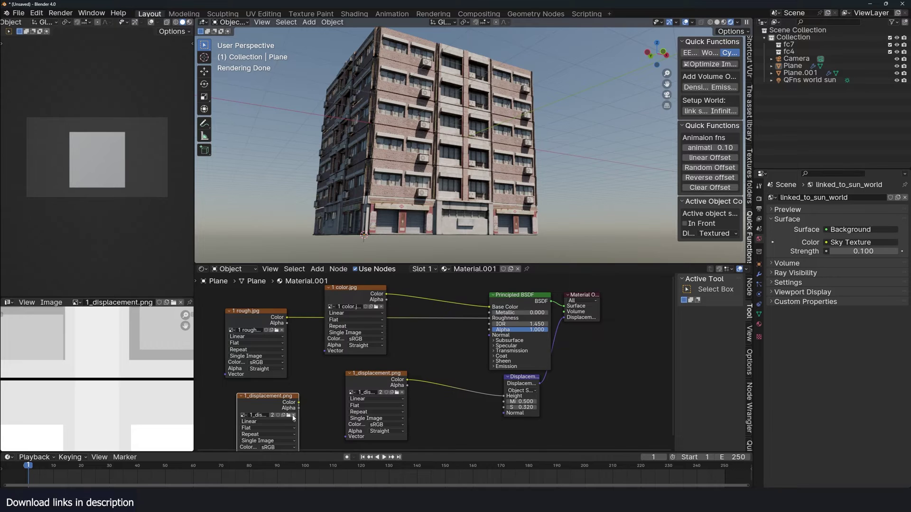
{"action": "left_click", "coordinate": [292, 416]}
{"action": "left_click", "coordinate": [256, 126]}
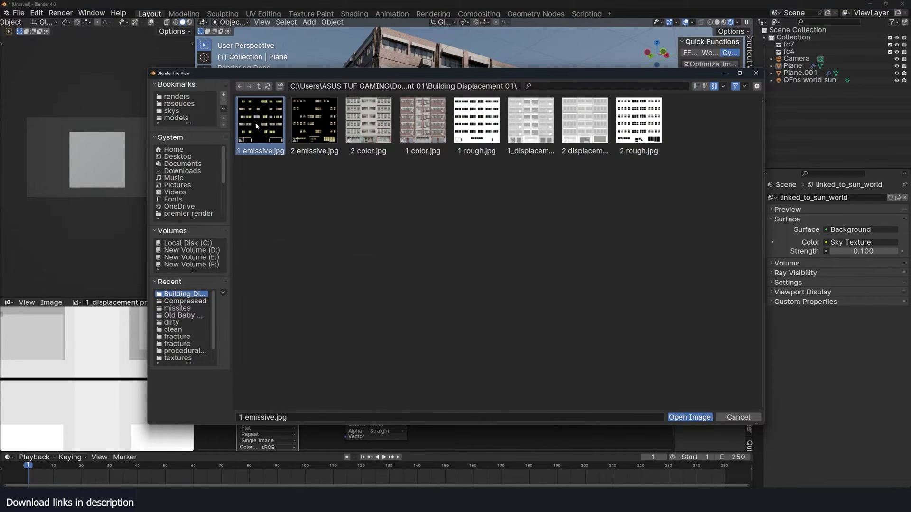
{"action": "key", "text": "Return"}
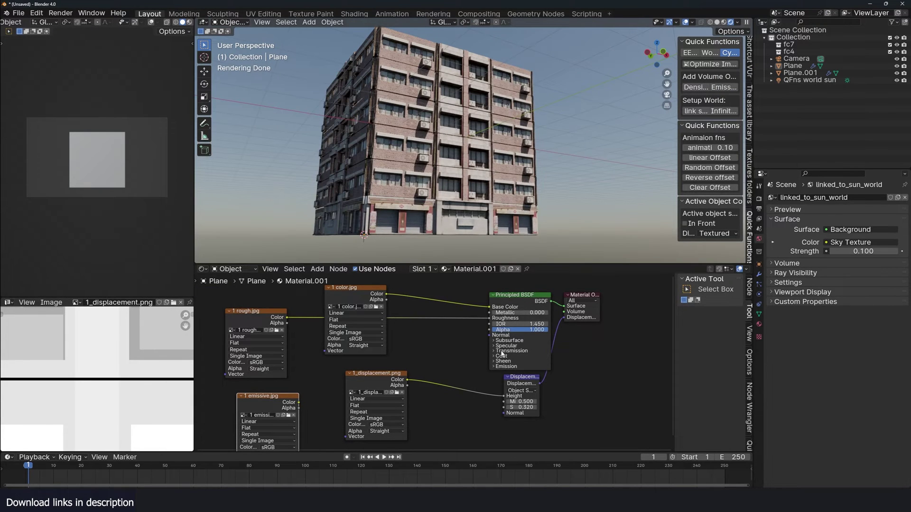
{"action": "left_click", "coordinate": [499, 366]}
{"action": "left_click_drag", "start_coordinate": [299, 403], "coordinate": [489, 373]}
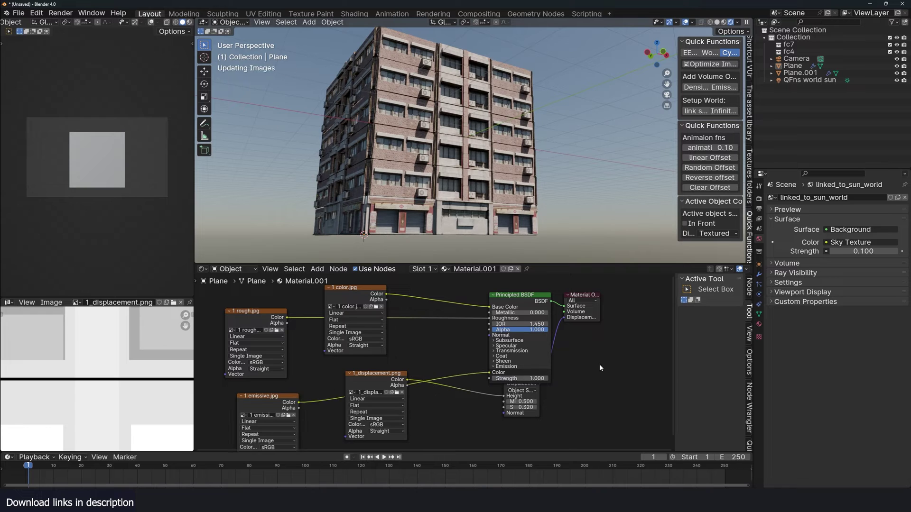
Step: Set the Principled BSDF's emission strength to 3
{"action": "double_click", "coordinate": [546, 379]}
{"action": "type", "text": "6.2"}
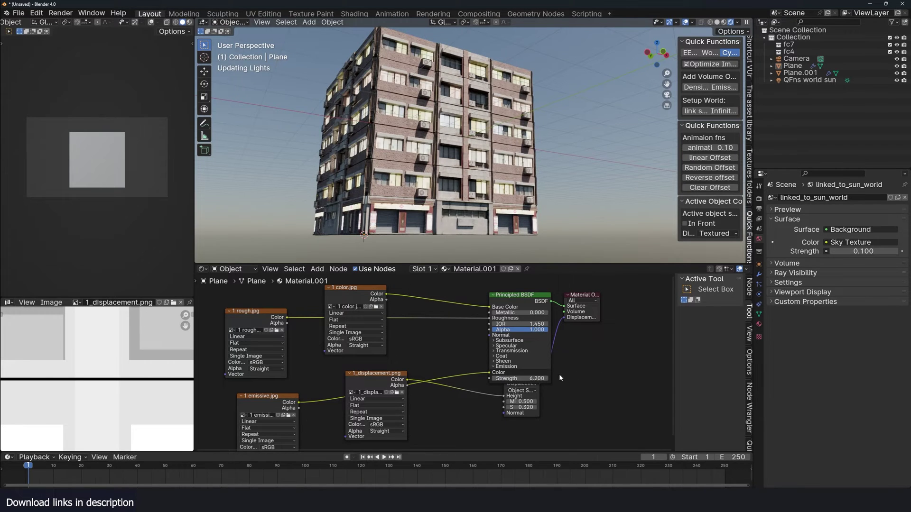
{"action": "type", "text": "3"}
{"action": "key", "text": "Return"}
Step: Clear the QFns world sun's rotation and rotate it freely so it shines from a low, nearly horizontal angle
{"action": "middle_click_drag", "start_coordinate": [576, 142], "coordinate": [574, 95]}
{"action": "left_click", "coordinate": [571, 87]}
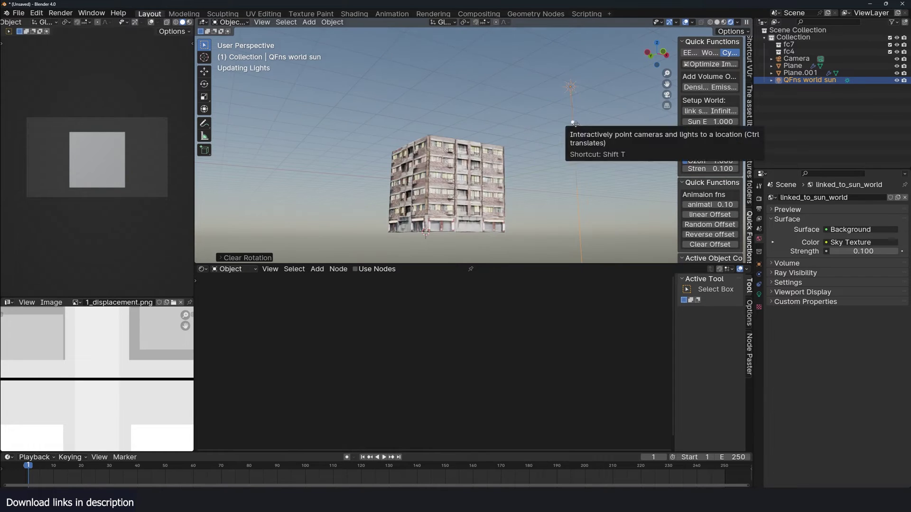
{"action": "key", "text": "alt+r"}
{"action": "key", "text": "r"}
{"action": "key", "text": "r"}
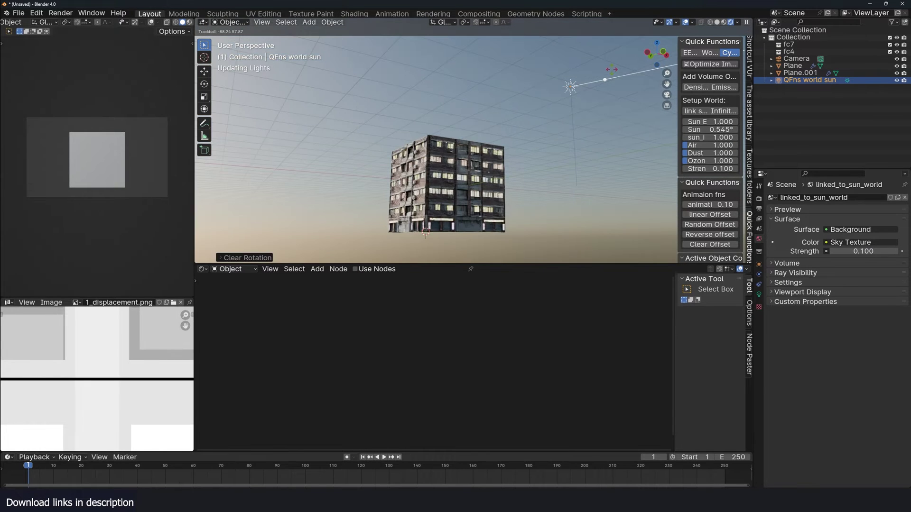
{"action": "key", "text": "Return"}
Step: Load 2 color.jpg into the building material's color texture node and replace the image in its roughness texture node
{"action": "left_click", "coordinate": [446, 185]}
{"action": "scroll", "coordinate": [446, 185], "scroll_direction": "up", "scroll_amount": 3}
{"action": "middle_click_drag", "start_coordinate": [382, 330], "coordinate": [395, 360]}
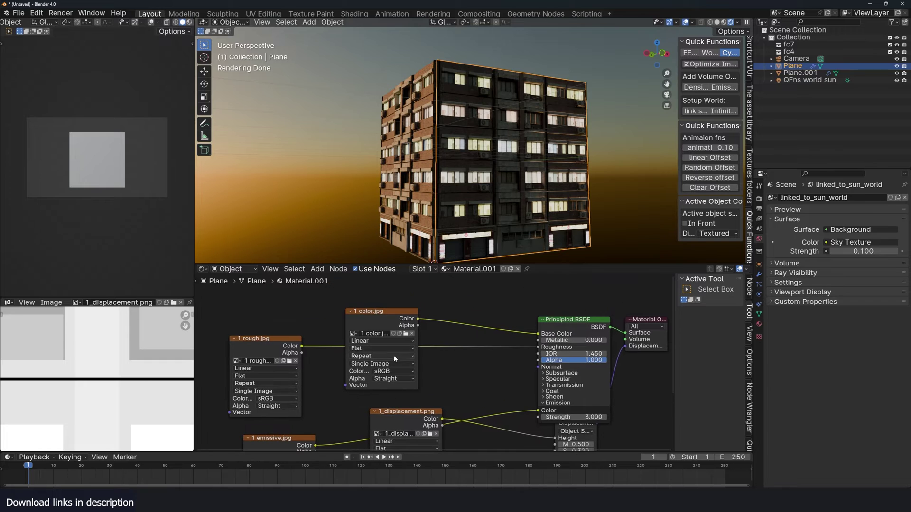
{"action": "left_click", "coordinate": [405, 334]}
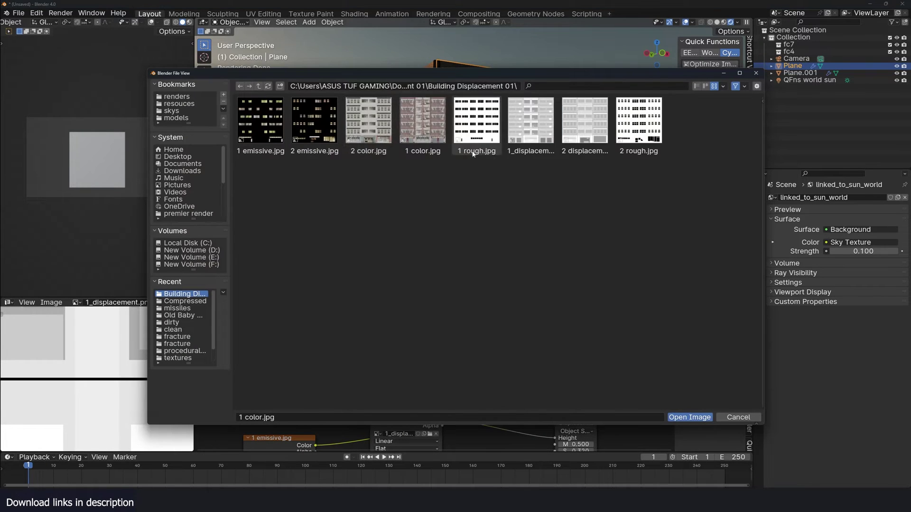
{"action": "double_click", "coordinate": [370, 122]}
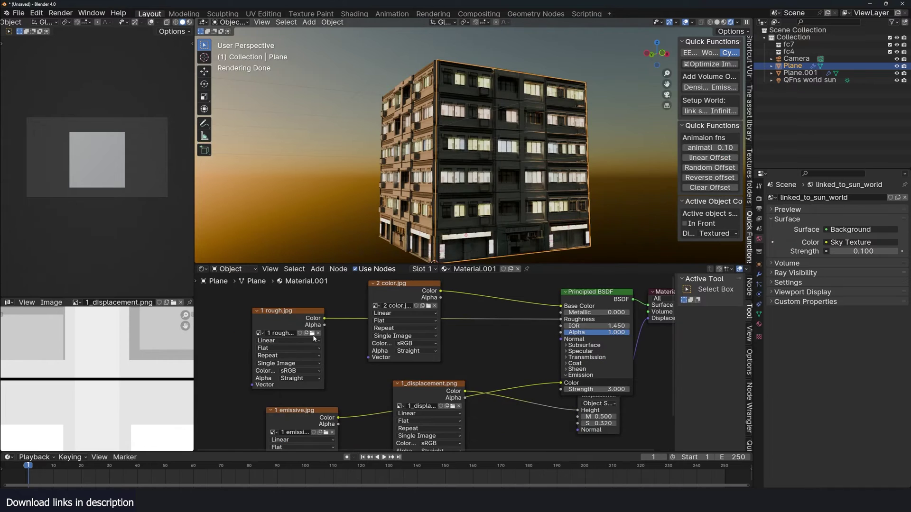
{"action": "left_click", "coordinate": [312, 334]}
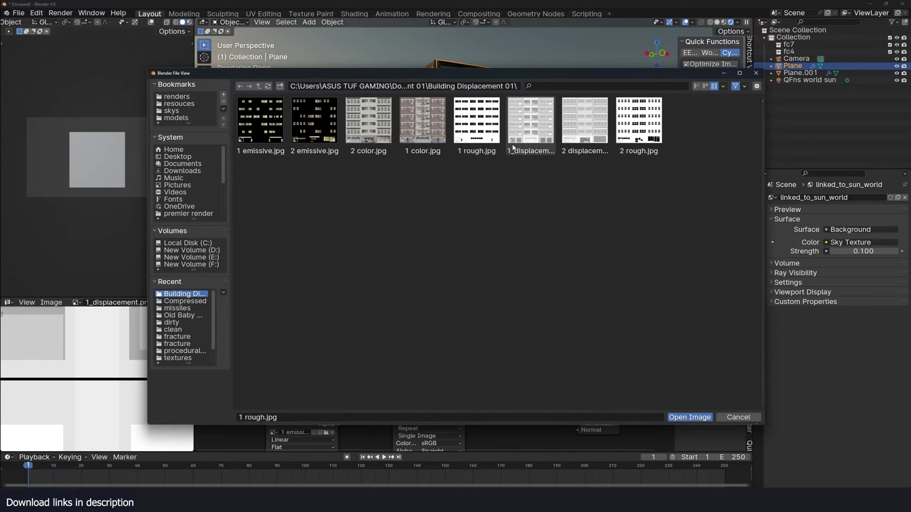
{"action": "double_click", "coordinate": [585, 121]}
Step: Load 2 displacement.png into the displacement texture node and 2 emissive.jpg into the emissive texture node
{"action": "middle_click_drag", "start_coordinate": [438, 384], "coordinate": [444, 330]}
{"action": "left_click_drag", "start_coordinate": [444, 331], "coordinate": [450, 367]}
{"action": "left_click", "coordinate": [461, 382]}
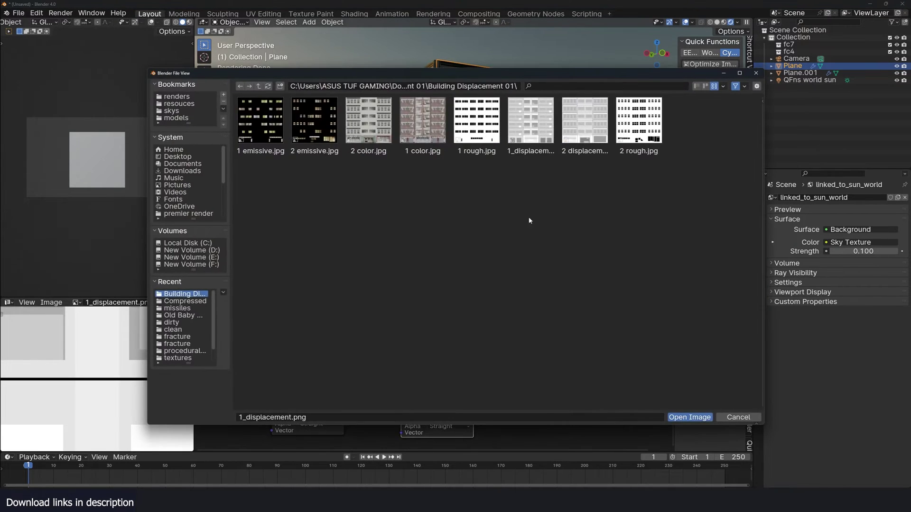
{"action": "double_click", "coordinate": [572, 140]}
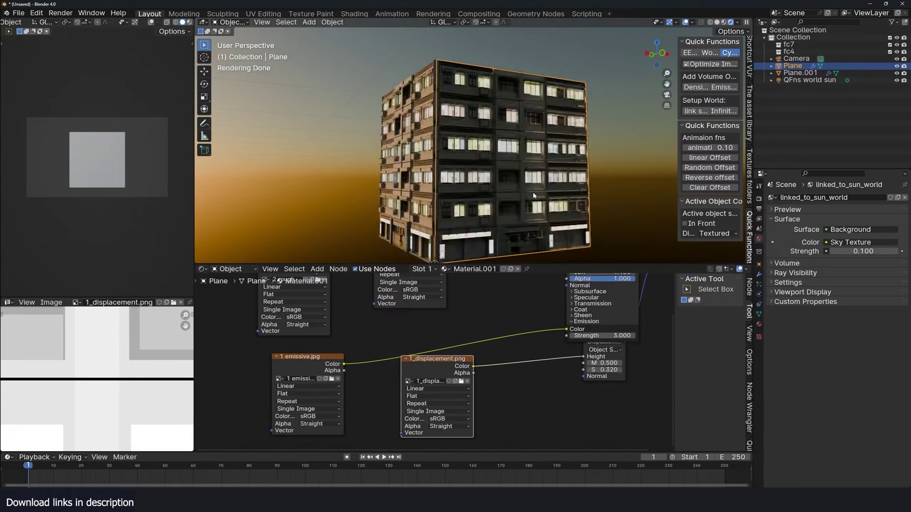
{"action": "left_click", "coordinate": [332, 379]}
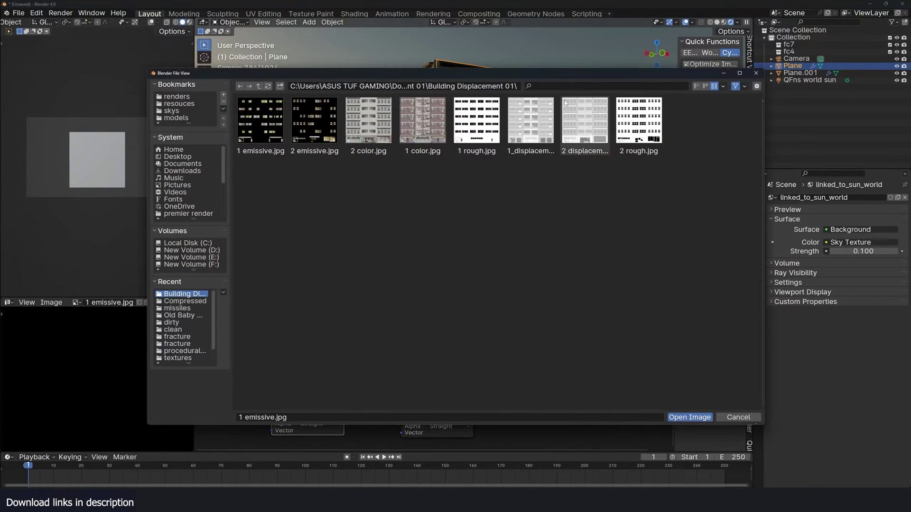
{"action": "double_click", "coordinate": [313, 136]}
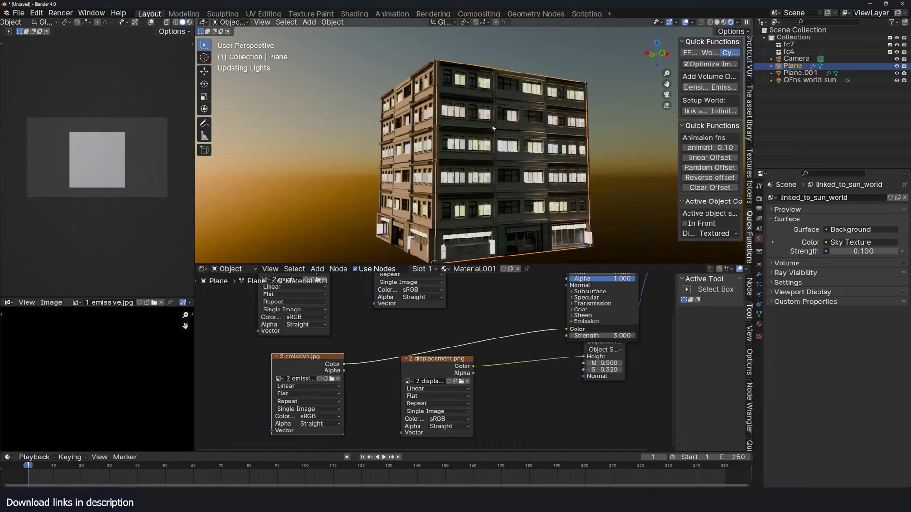
Step: Duplicate both planes that form the building and place the copy beside the original
{"action": "middle_click_drag", "start_coordinate": [492, 127], "coordinate": [403, 134]}
{"action": "key", "text": "alt+a"}
{"action": "left_click_drag", "start_coordinate": [371, 101], "coordinate": [479, 173]}
{"action": "key", "text": "shift+d"}
{"action": "left_click", "coordinate": [580, 170]}
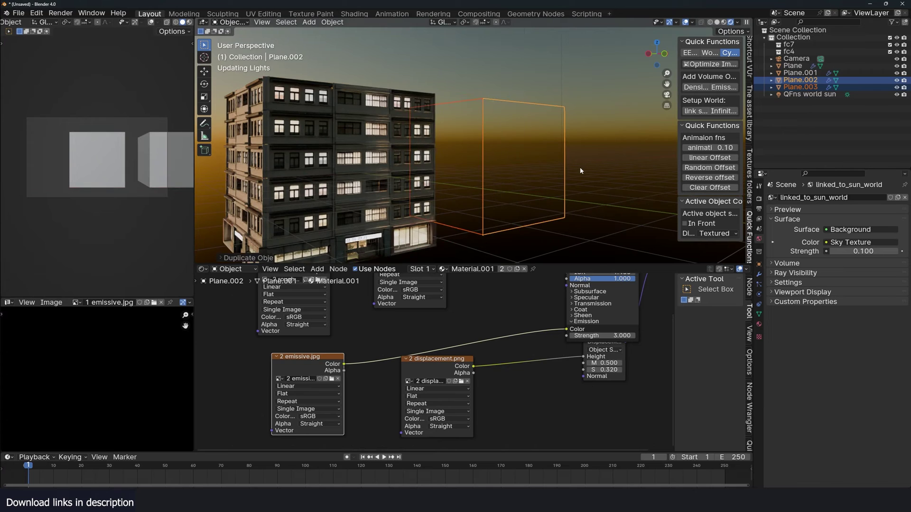
Step: Examine the two textured buildings side by side and switch the viewport to material preview shading
{"action": "middle_click_drag", "start_coordinate": [581, 171], "coordinate": [513, 161]}
{"action": "middle_click_drag", "start_coordinate": [475, 199], "coordinate": [422, 149]}
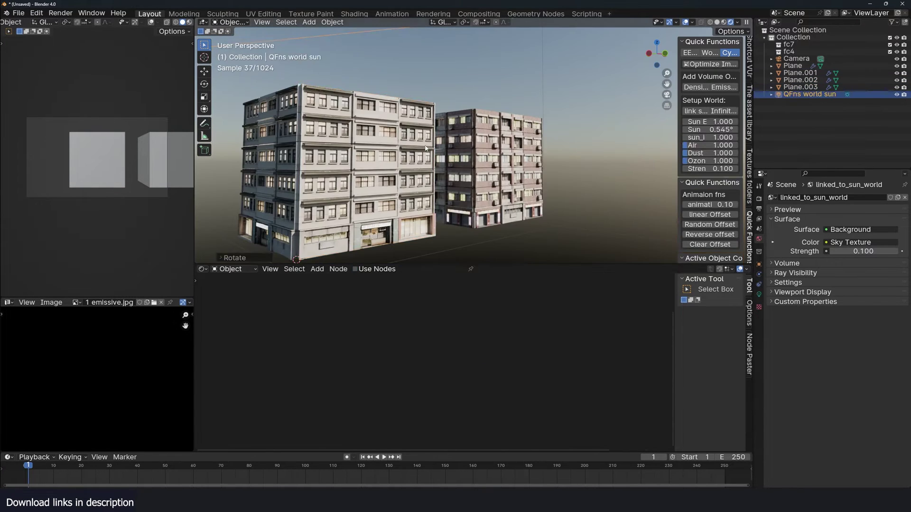
{"action": "left_click", "coordinate": [422, 149]}
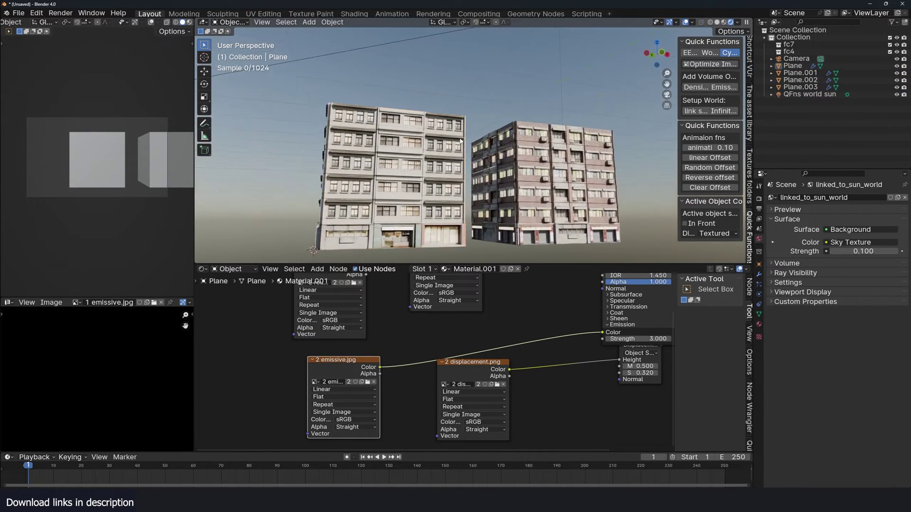
{"action": "mouse_move", "coordinate": [477, 146]}
{"action": "middle_mouse_down"}
{"action": "mouse_move", "coordinate": [472, 154]}
{"action": "mouse_move", "coordinate": [464, 143]}
{"action": "middle_mouse_up"}
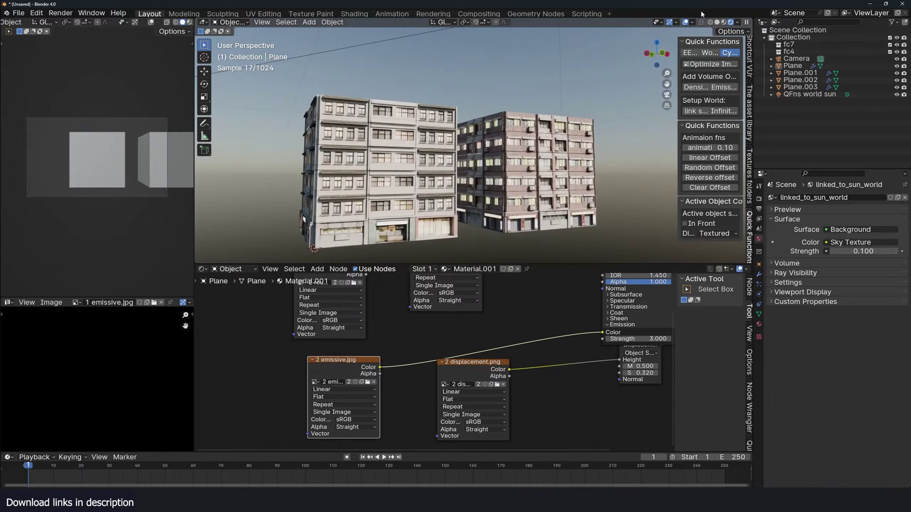
{"action": "left_click", "coordinate": [723, 22]}
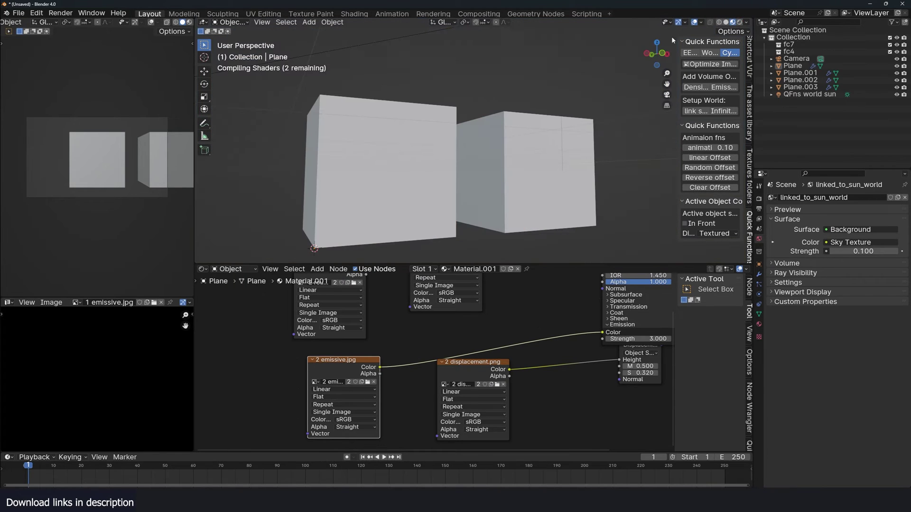
{"action": "middle_click_drag", "start_coordinate": [438, 144], "coordinate": [441, 121]}
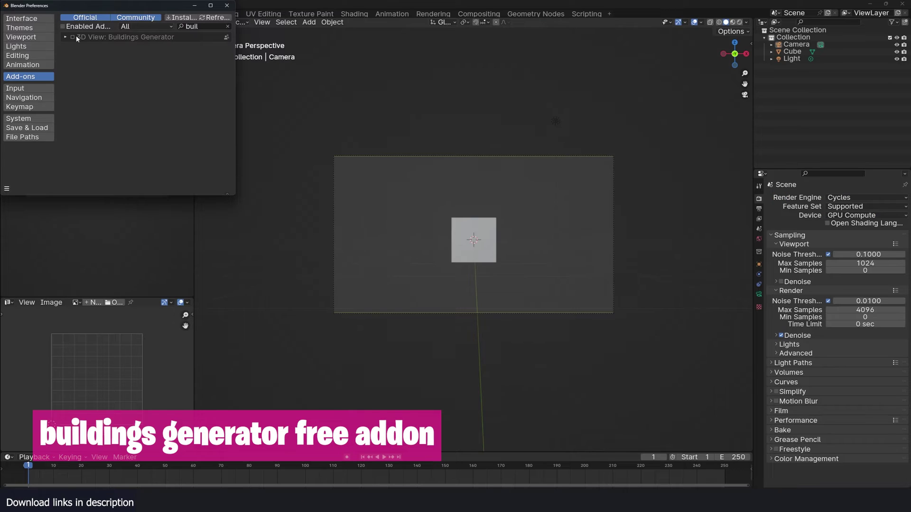
Step: Enable the 3D View: Buildings Generator add-on and leave the camera view
{"action": "left_click", "coordinate": [74, 37]}
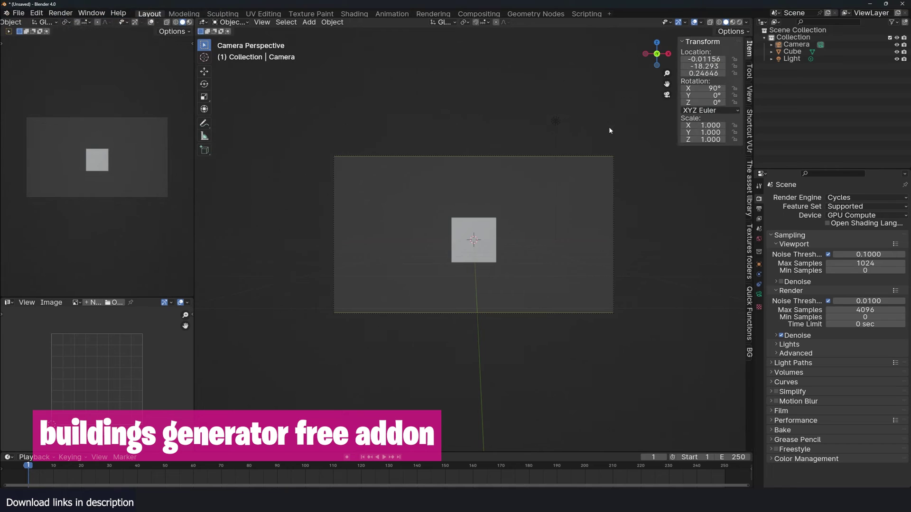
{"action": "middle_click_drag", "start_coordinate": [550, 98], "coordinate": [549, 99]}
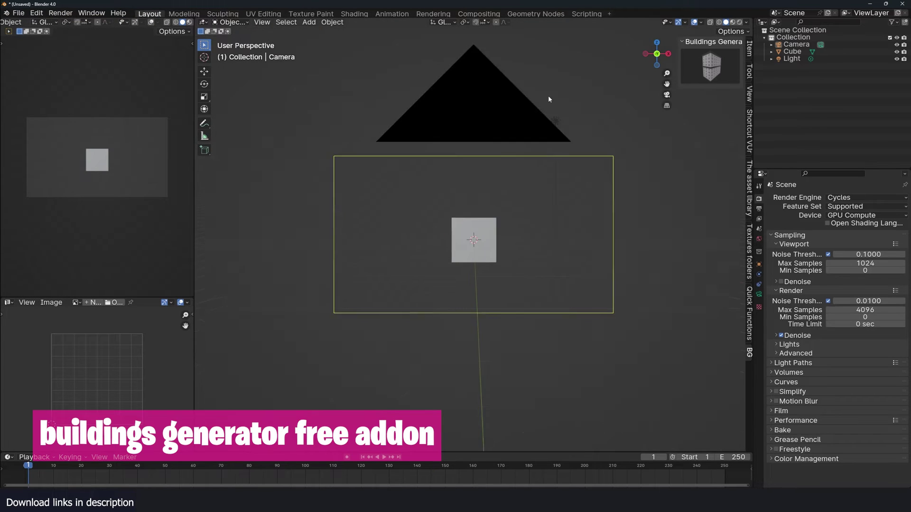
Step: Add the first building design from the Buildings Generator gallery and set its floor count to 7
{"action": "left_click", "coordinate": [717, 74]}
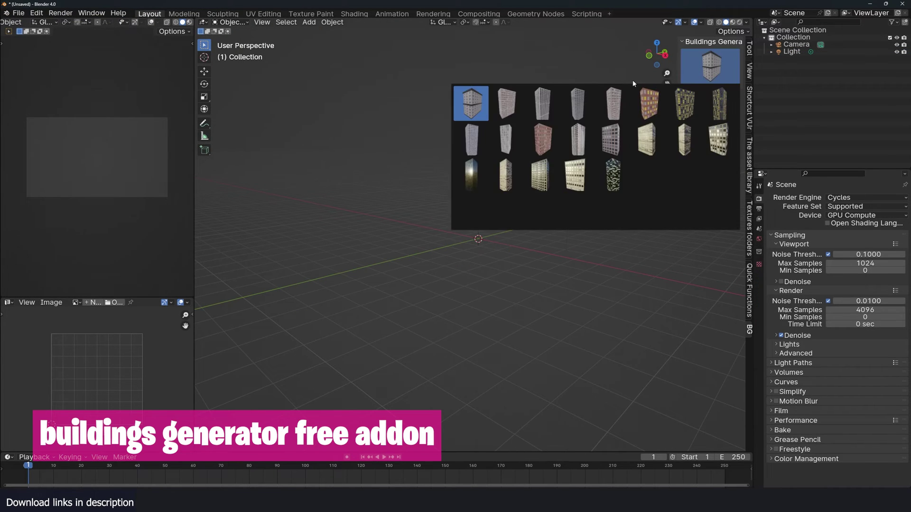
{"action": "left_click", "coordinate": [483, 97]}
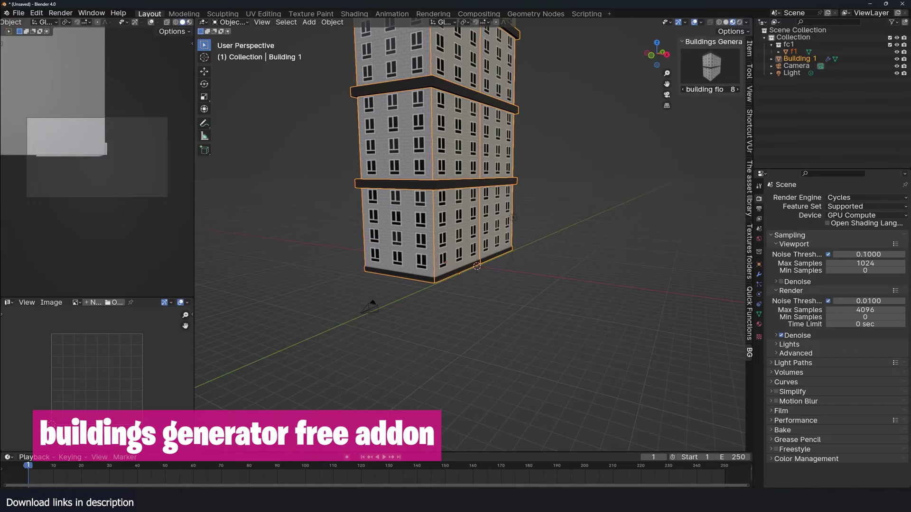
{"action": "left_click", "coordinate": [683, 89]}
{"action": "scroll", "coordinate": [581, 123], "scroll_direction": "down", "scroll_amount": 5}
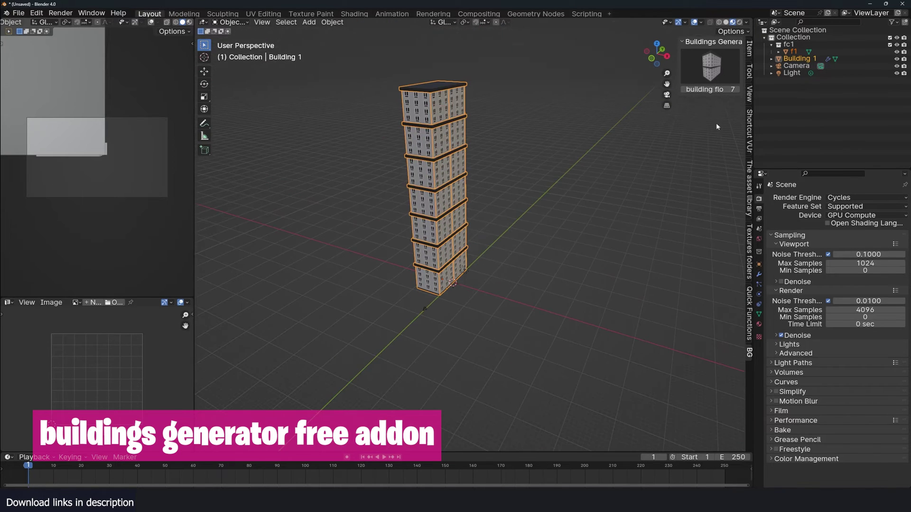
Step: Add the third, seventh and sixteenth building designs from the Buildings Generator gallery to the scene
{"action": "left_click", "coordinate": [689, 74]}
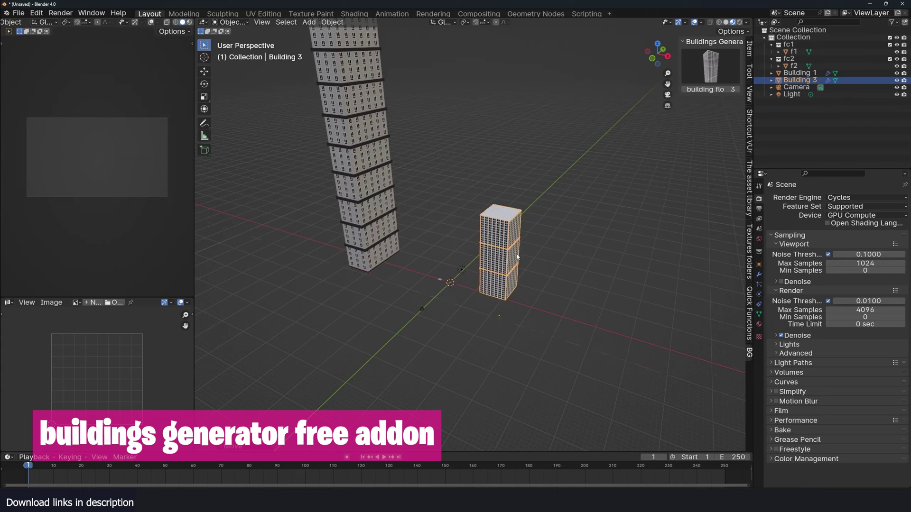
{"action": "left_click", "coordinate": [684, 71]}
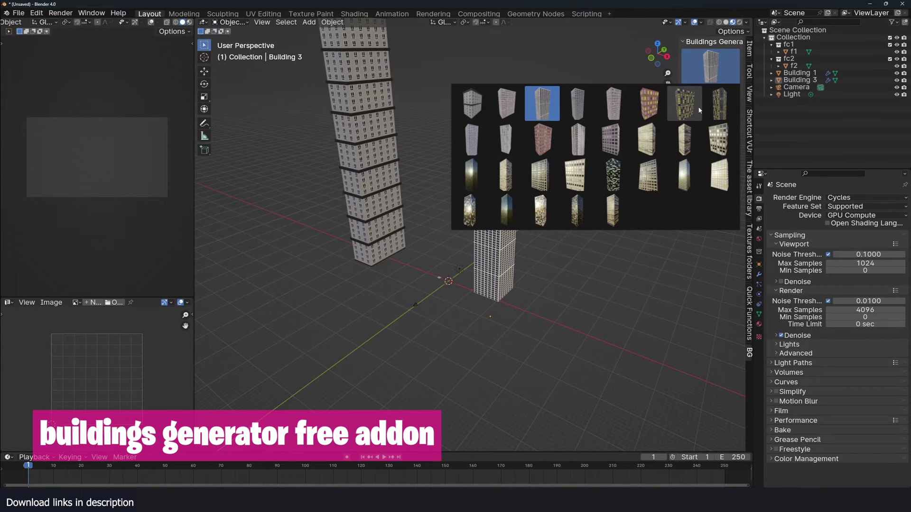
{"action": "left_click", "coordinate": [697, 109]}
{"action": "scroll", "coordinate": [454, 227], "scroll_direction": "up", "scroll_amount": 4}
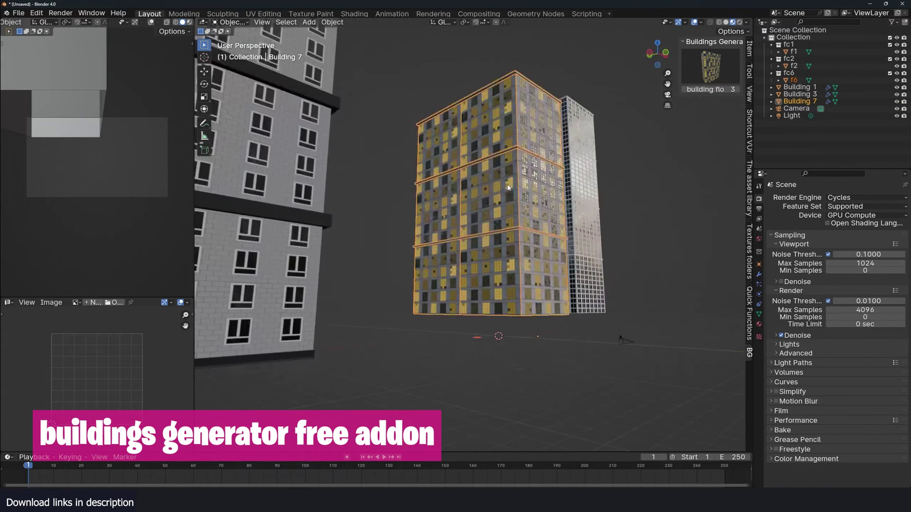
{"action": "middle_click_drag", "start_coordinate": [454, 227], "coordinate": [725, 48]}
{"action": "scroll", "coordinate": [725, 48], "scroll_direction": "down", "scroll_amount": 1, "text": "ctrl"}
{"action": "scroll", "coordinate": [550, 167], "scroll_direction": "up", "scroll_amount": 3}
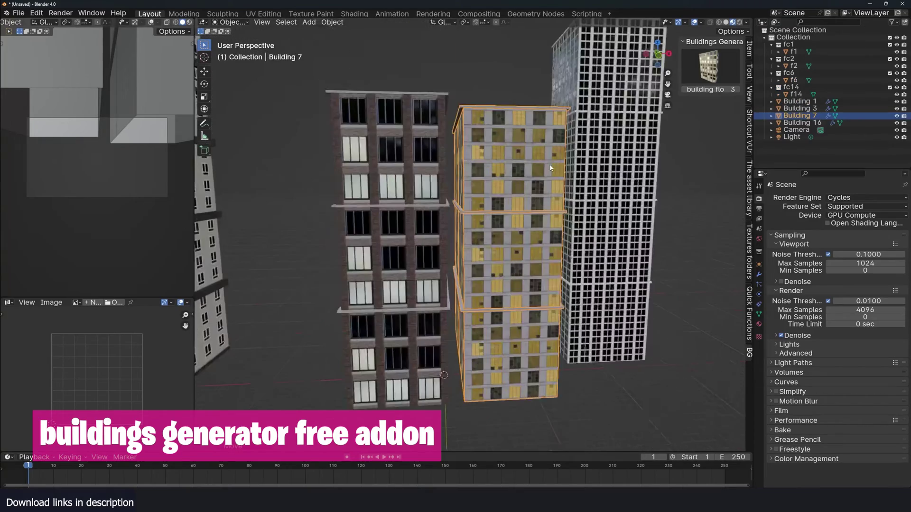
Step: Examine the generated buildings up close and from afar, selecting the dark brick one, and open the design gallery
{"action": "middle_click_drag", "start_coordinate": [471, 143], "coordinate": [399, 213]}
{"action": "left_click", "coordinate": [399, 214]}
{"action": "scroll", "coordinate": [397, 216], "scroll_direction": "down", "scroll_amount": 4}
{"action": "scroll", "coordinate": [397, 216], "scroll_direction": "up", "scroll_amount": 3}
{"action": "scroll", "coordinate": [398, 216], "scroll_direction": "down", "scroll_amount": 3}
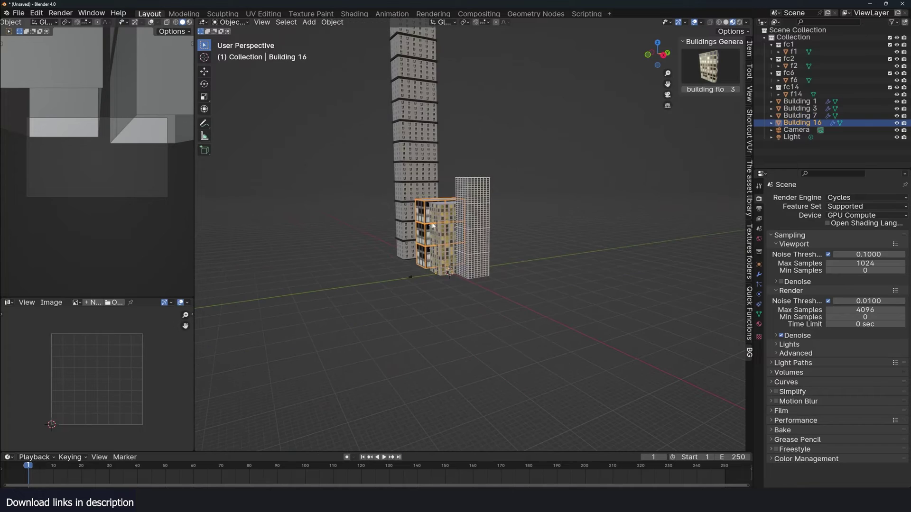
{"action": "scroll", "coordinate": [427, 214], "scroll_direction": "up", "scroll_amount": 3}
{"action": "left_click", "coordinate": [710, 66]}
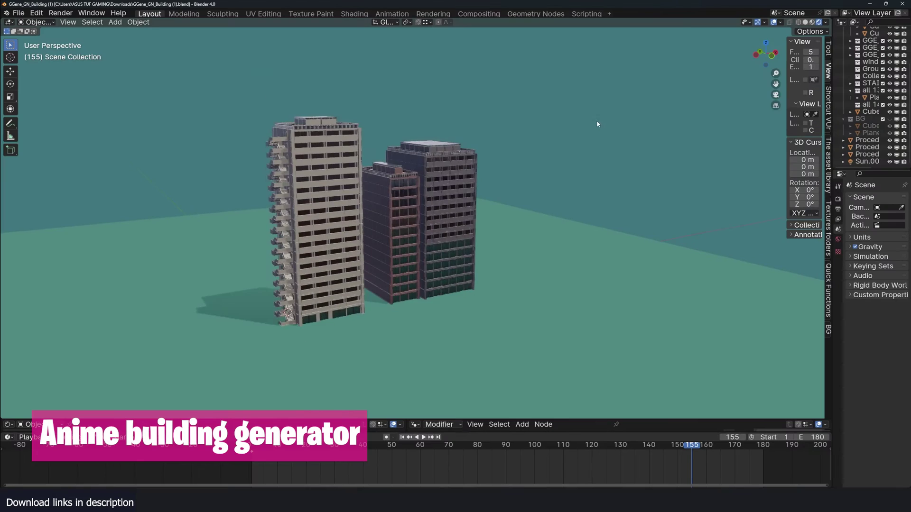
Step: Set the balcony tower's GGeneBrush width to 7 and length to 14, and deselect it to view its facade
{"action": "middle_click_drag", "start_coordinate": [597, 121], "coordinate": [594, 159]}
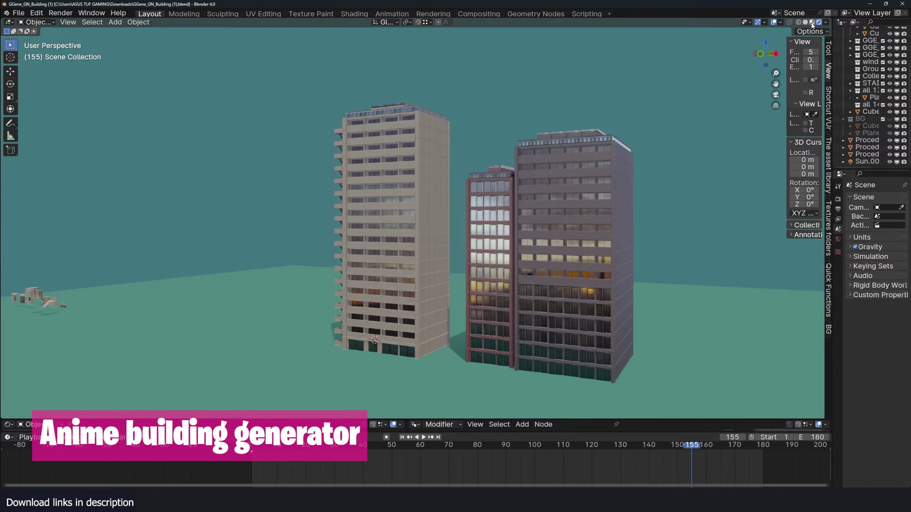
{"action": "left_click", "coordinate": [812, 23]}
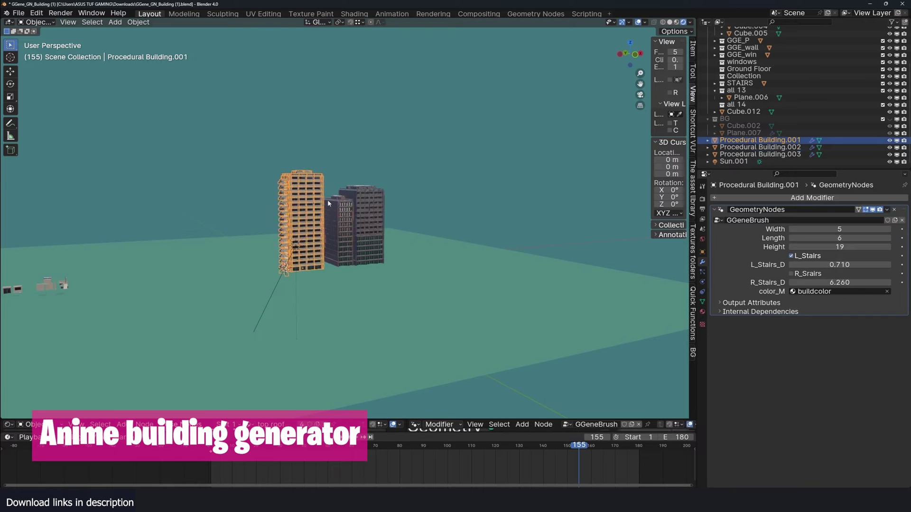
{"action": "scroll", "coordinate": [327, 200], "scroll_direction": "up", "scroll_amount": 4}
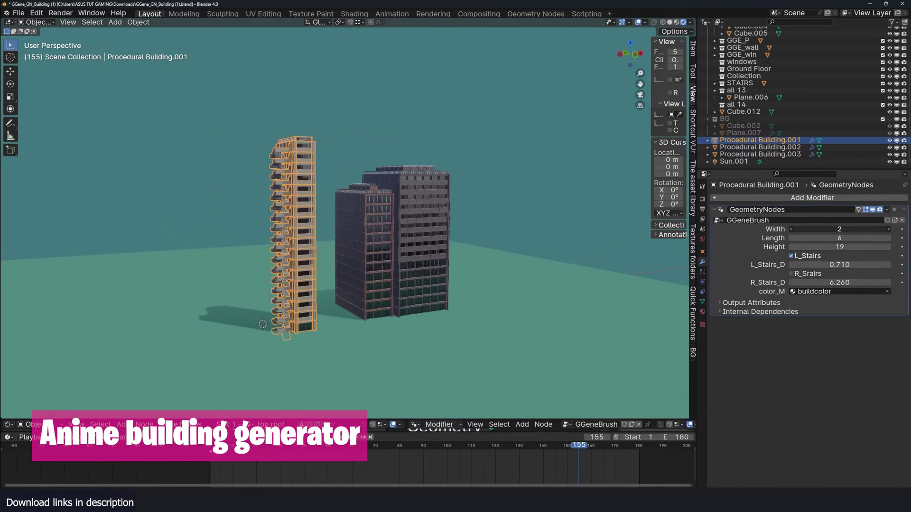
{"action": "mouse_move", "coordinate": [839, 230]}
{"action": "left_mouse_down"}
{"action": "mouse_move", "coordinate": [854, 229]}
{"action": "mouse_move", "coordinate": [854, 238]}
{"action": "left_mouse_up"}
{"action": "scroll", "coordinate": [277, 167], "scroll_direction": "up", "scroll_amount": 5}
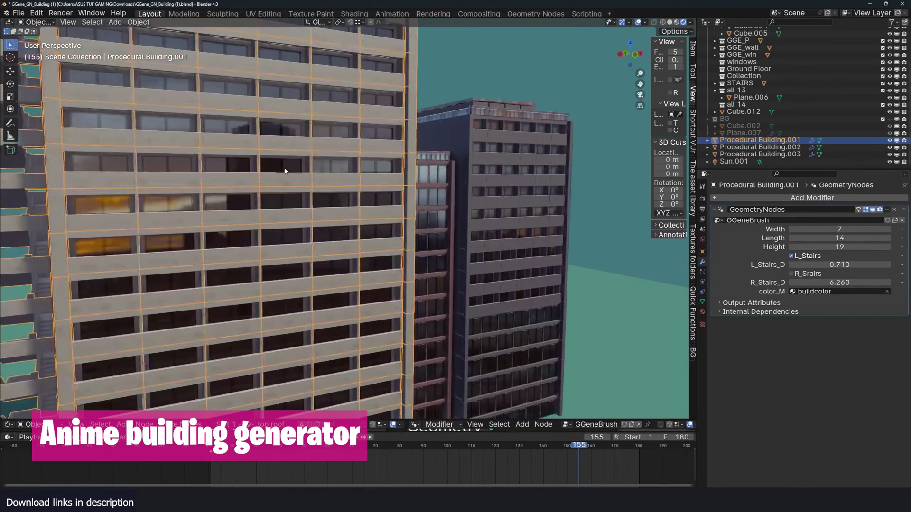
{"action": "key", "text": "alt+a"}
{"action": "middle_click_drag", "start_coordinate": [278, 167], "coordinate": [319, 203]}
{"action": "scroll", "coordinate": [246, 209], "scroll_direction": "down", "scroll_amount": 6}
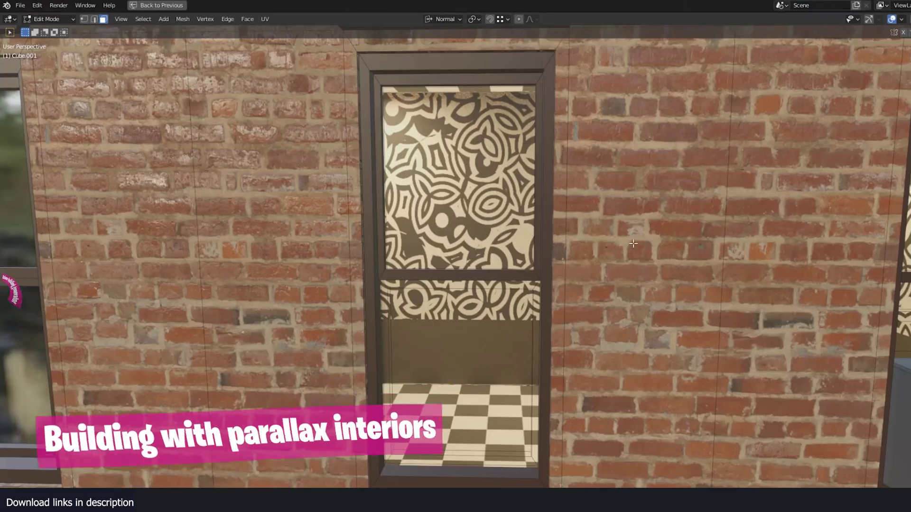
Step: Examine the parallax room interiors behind the brick building's windows from different angles and distances
{"action": "scroll", "coordinate": [633, 244], "scroll_direction": "down", "scroll_amount": 3}
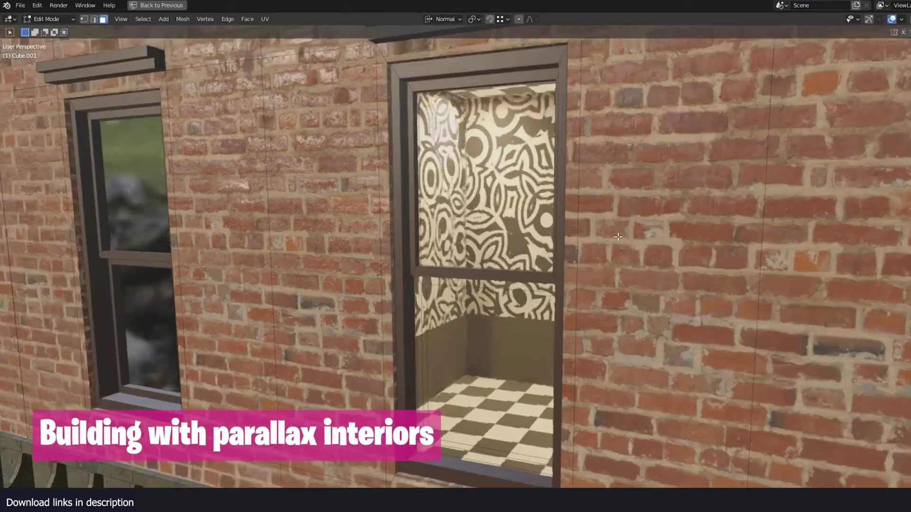
{"action": "middle_click_drag", "start_coordinate": [634, 243], "coordinate": [494, 259]}
{"action": "scroll", "coordinate": [579, 249], "scroll_direction": "up", "scroll_amount": 8}
{"action": "scroll", "coordinate": [528, 258], "scroll_direction": "down", "scroll_amount": 5}
{"action": "scroll", "coordinate": [493, 259], "scroll_direction": "down", "scroll_amount": 4}
{"action": "scroll", "coordinate": [759, 207], "scroll_direction": "down", "scroll_amount": 3}
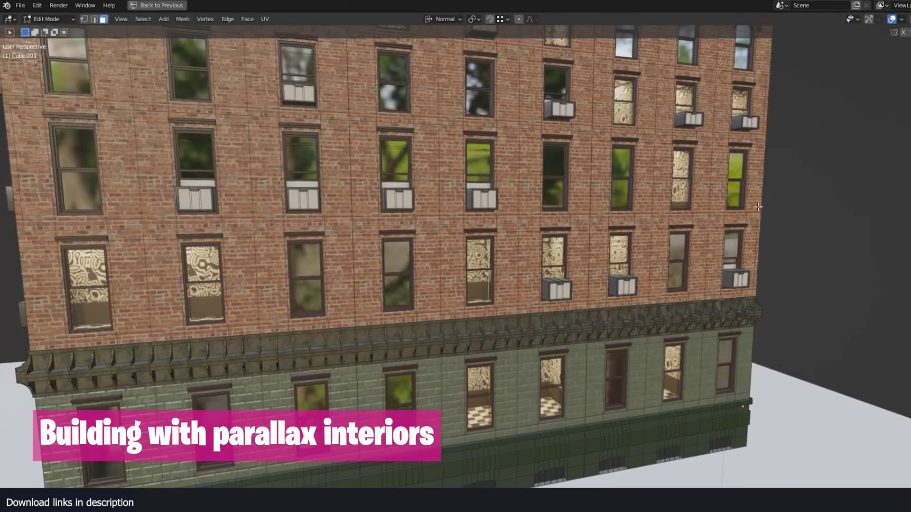
Step: Select a lower block of the brick building's long facade and extrude it outward about 2.7 m into a wing
{"action": "left_click", "coordinate": [498, 222]}
{"action": "scroll", "coordinate": [499, 221], "scroll_direction": "down", "scroll_amount": 5}
{"action": "middle_click_drag", "start_coordinate": [498, 222], "coordinate": [528, 309]}
{"action": "scroll", "coordinate": [529, 309], "scroll_direction": "up", "scroll_amount": 4}
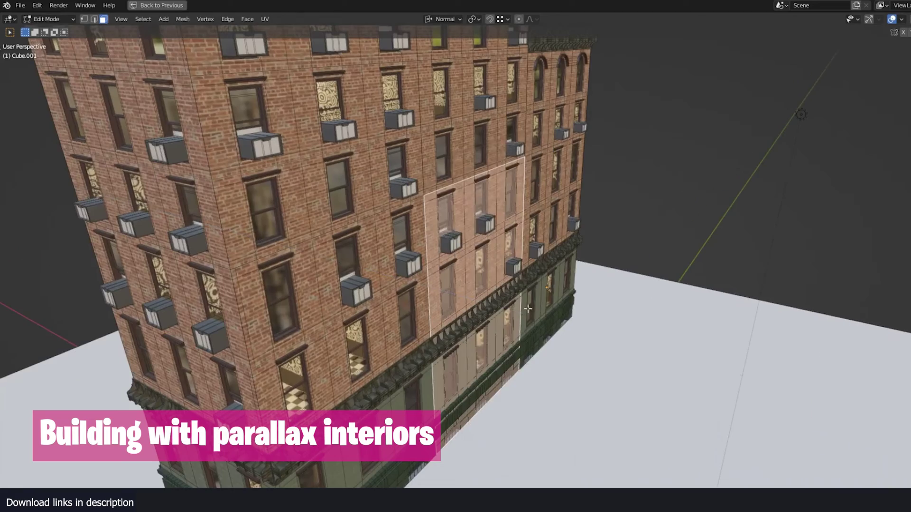
{"action": "key", "text": "e"}
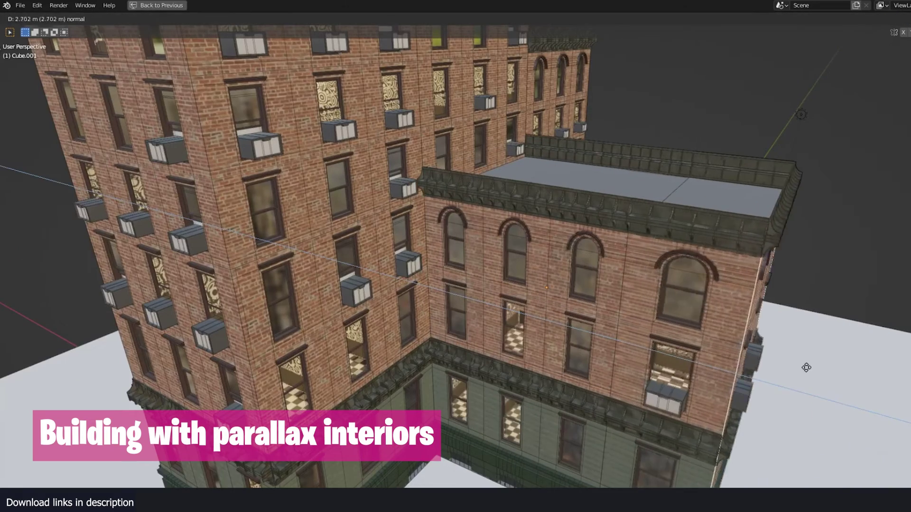
{"action": "key", "text": "e"}
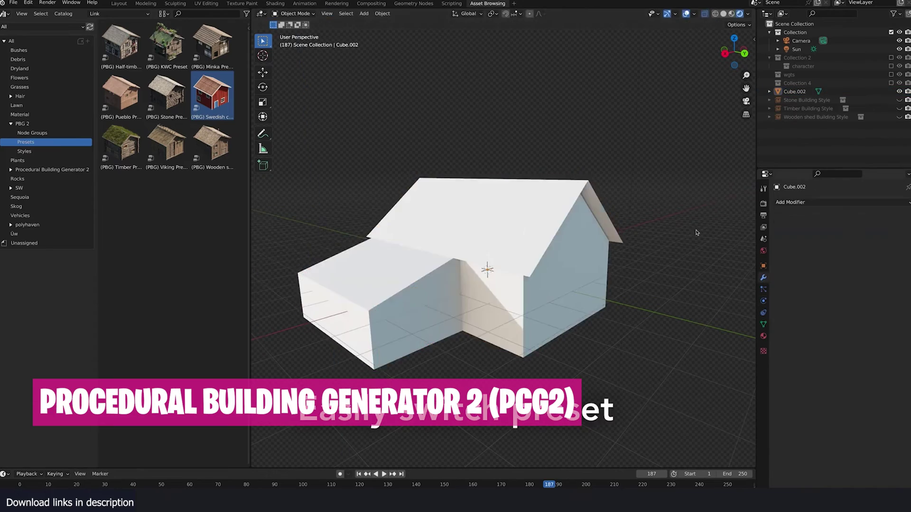
Step: Increase the seed of the house's (PBG) KWC Preset modifier to try different variations
{"action": "left_click", "coordinate": [889, 259]}
{"action": "left_click", "coordinate": [889, 258]}
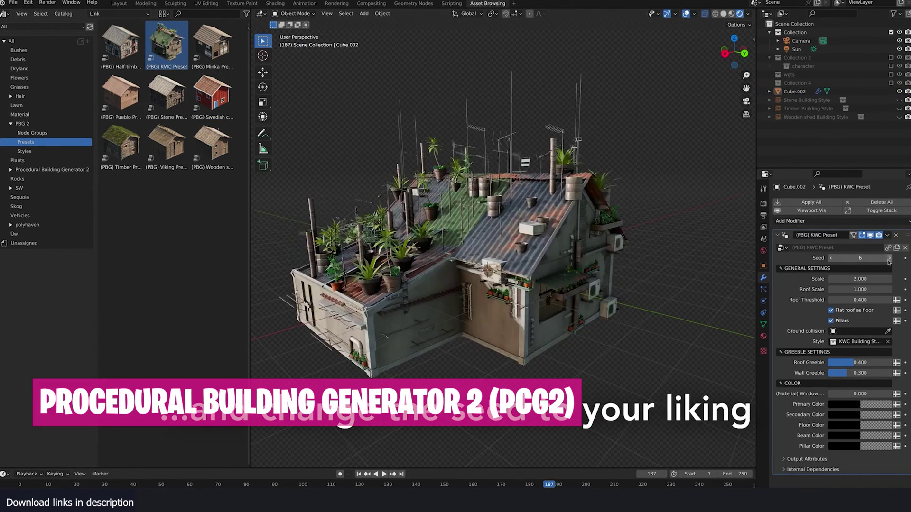
{"action": "left_click", "coordinate": [888, 258]}
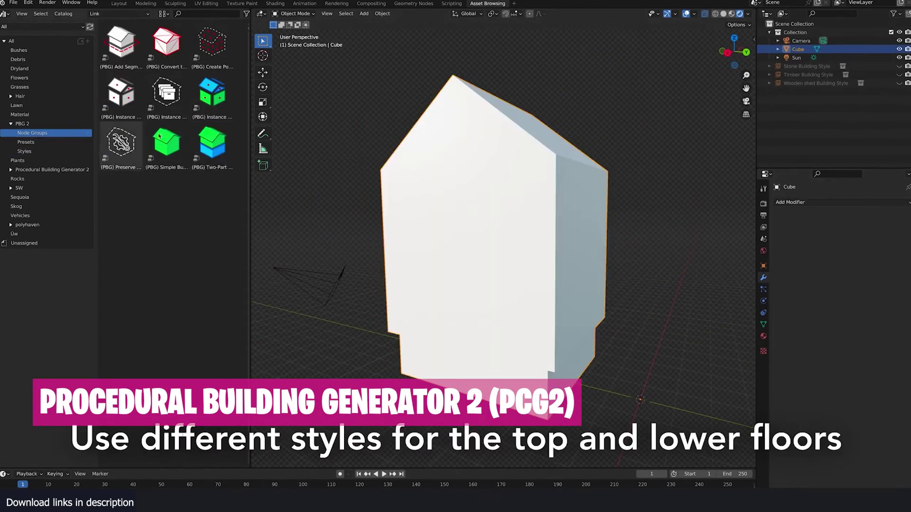
{"action": "left_click", "coordinate": [843, 395]}
{"action": "left_click", "coordinate": [797, 450]}
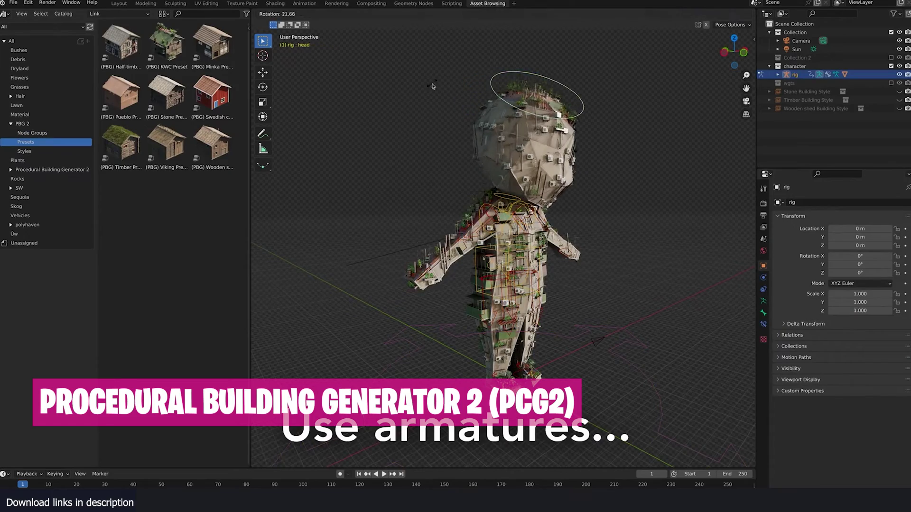